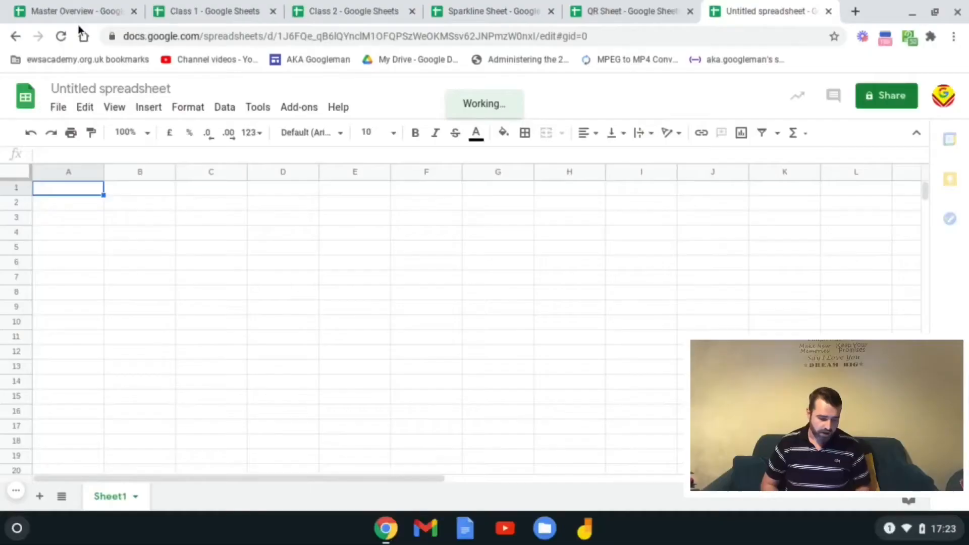
Step: Review the Class 1 and Class 2 score tables, including Student D's total formula
left_click(83, 14)
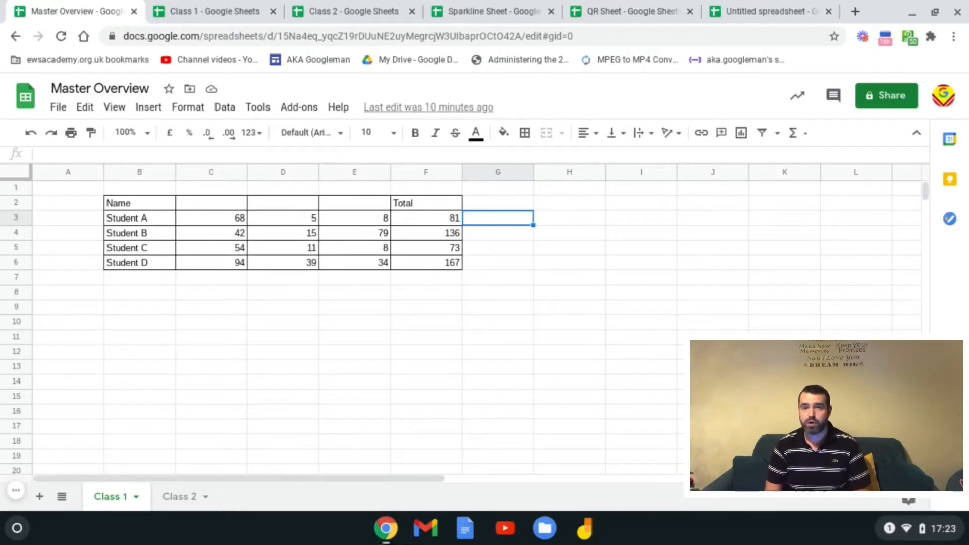
left_click(171, 15)
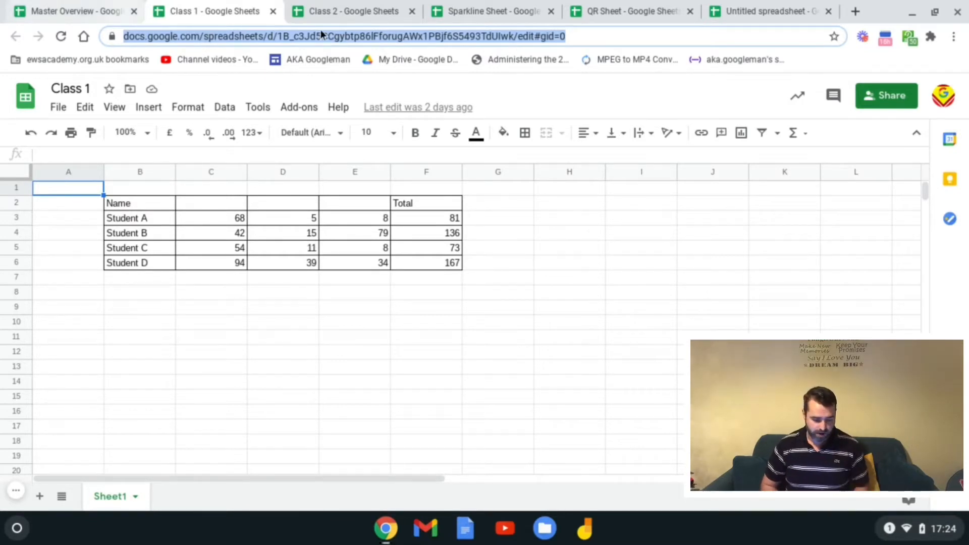
left_click(341, 17)
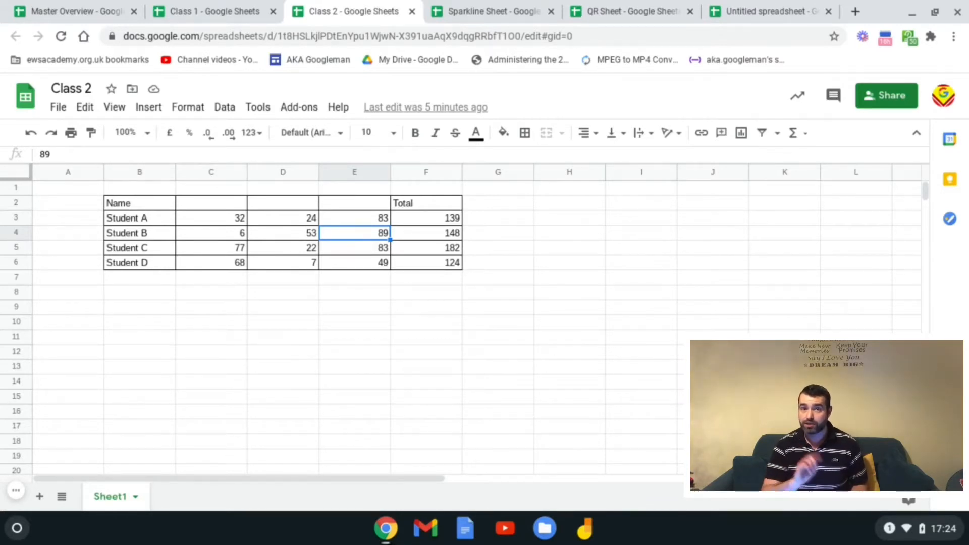
left_click(158, 209)
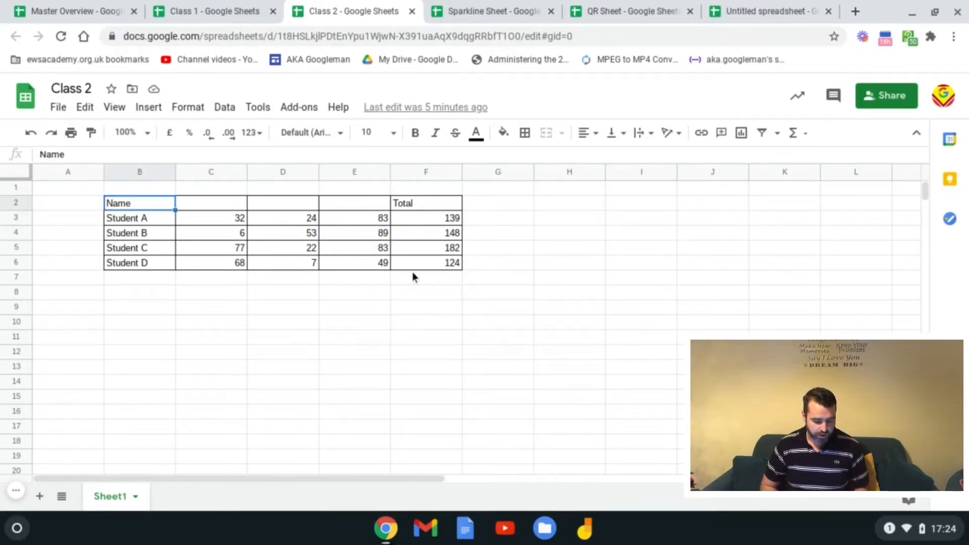
left_click(429, 265)
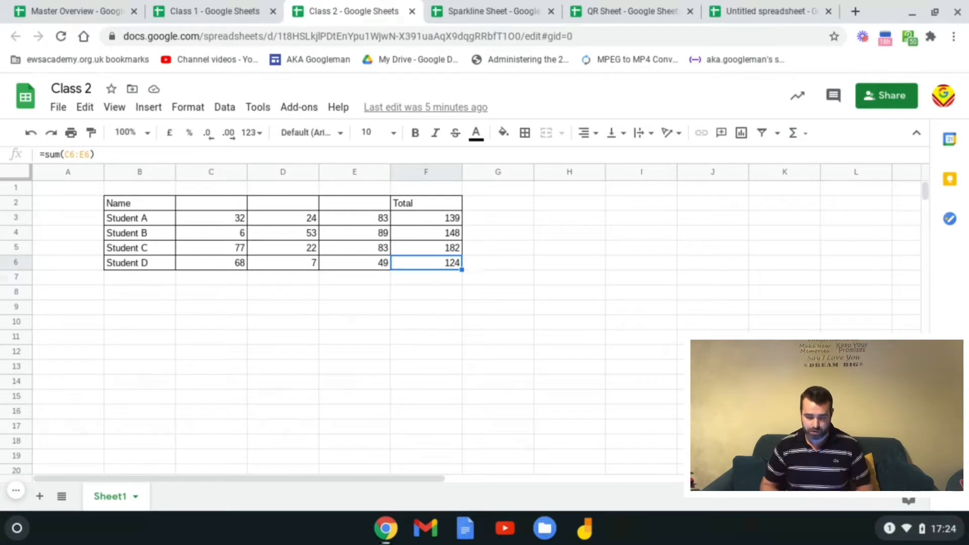
Step: Copy the Class 2 spreadsheet's URL and go to Master Overview's empty Class 2 sheet
left_click(459, 40)
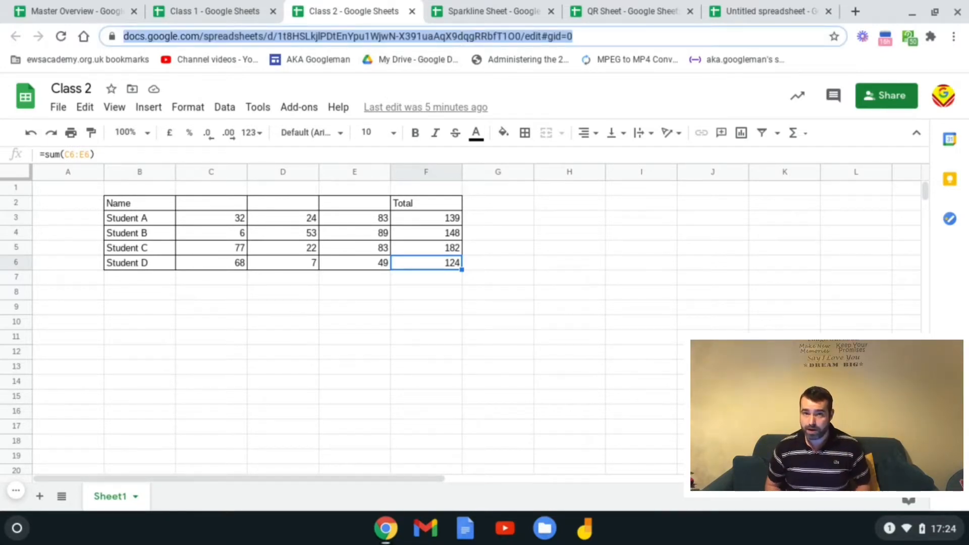
left_click(74, 11)
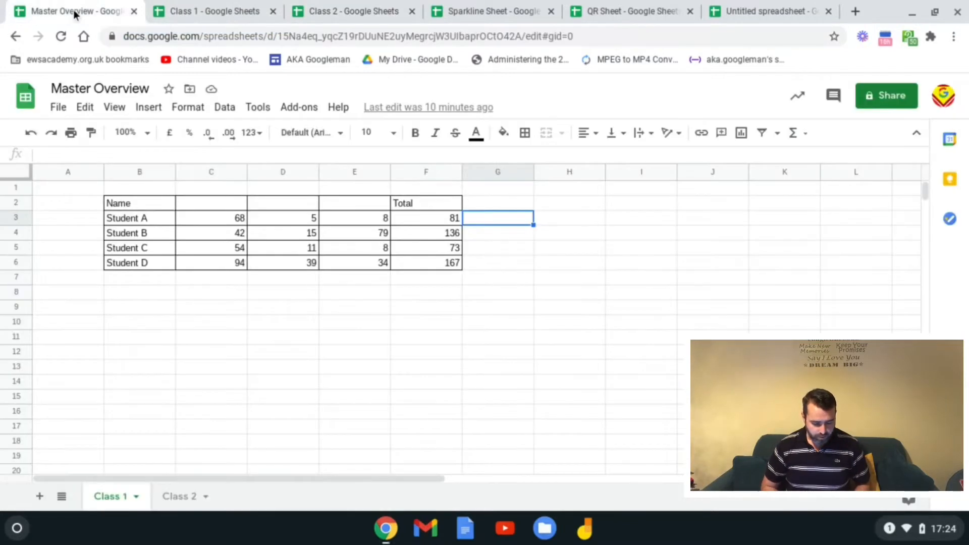
left_click(182, 497)
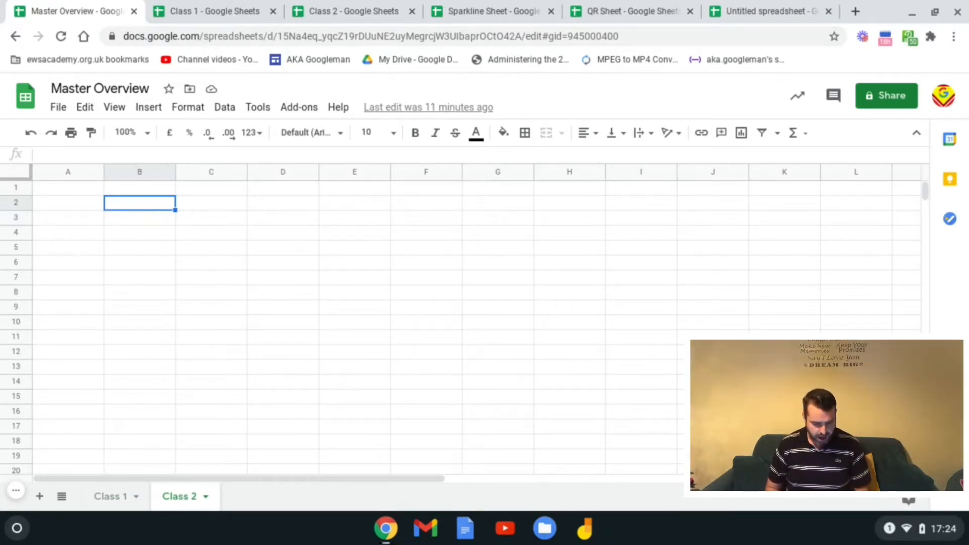
Step: Enter =importrange("<Class 2 URL>","Sheet1!B2:F6") in cell B2
type("=")
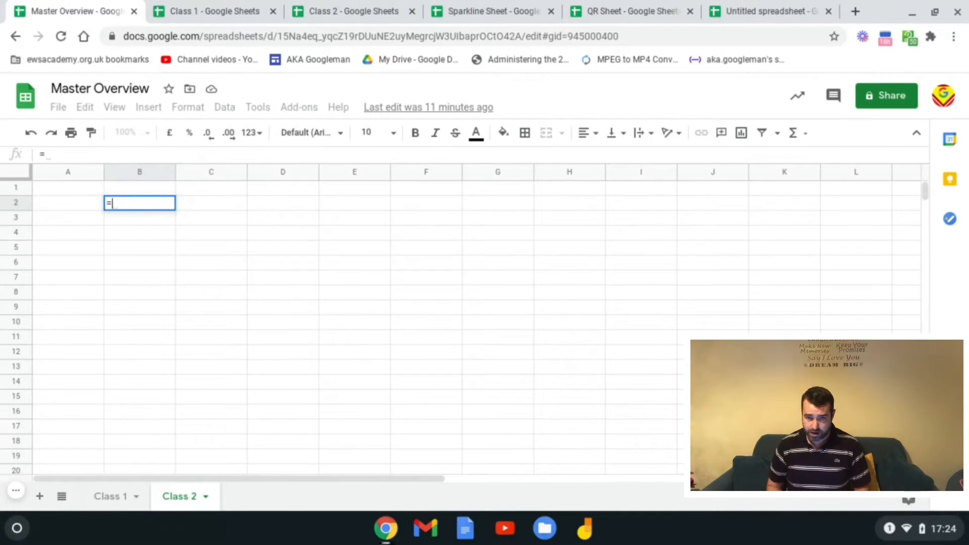
type("importrange")
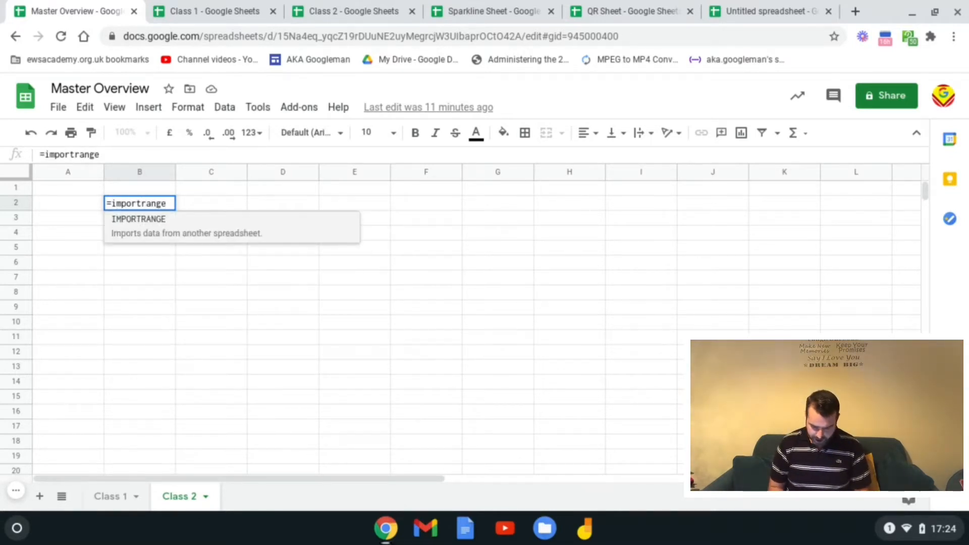
type("(")
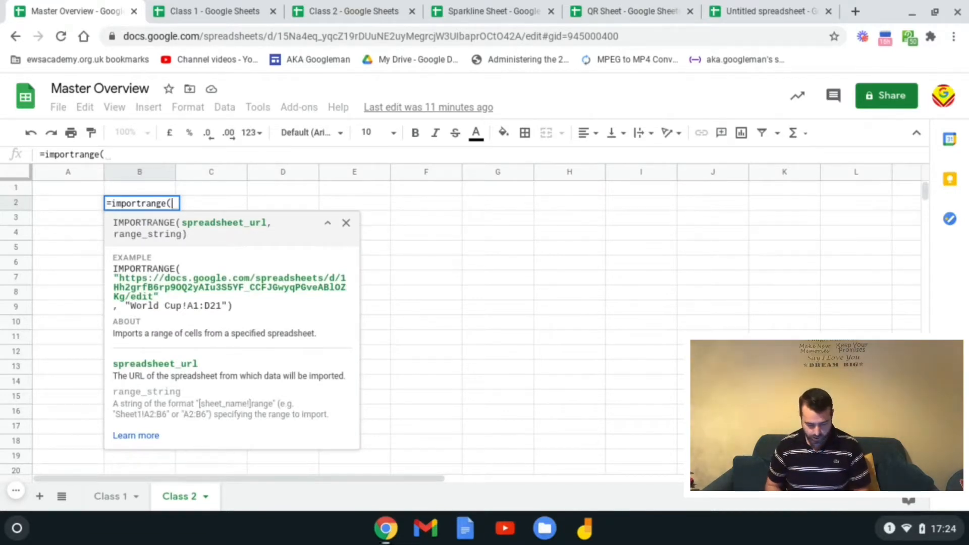
type("\"")
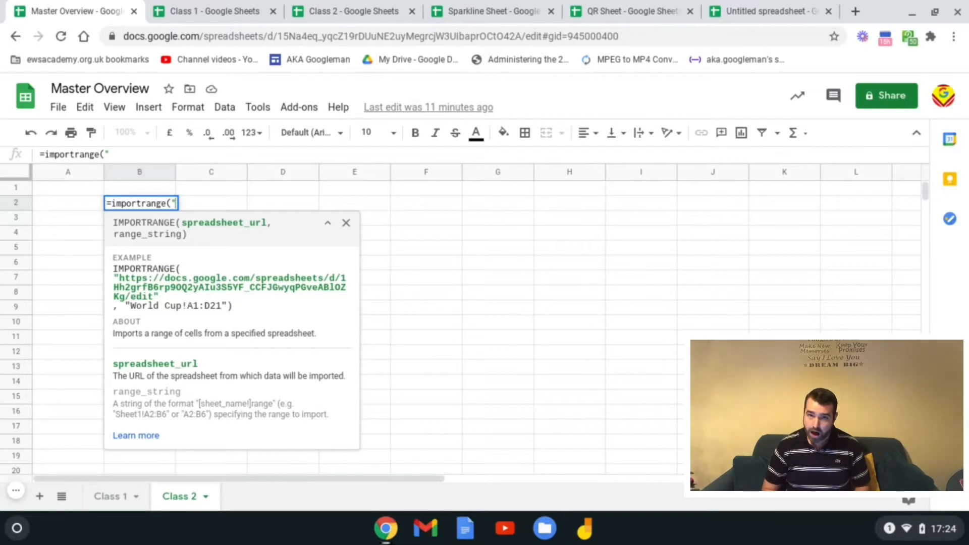
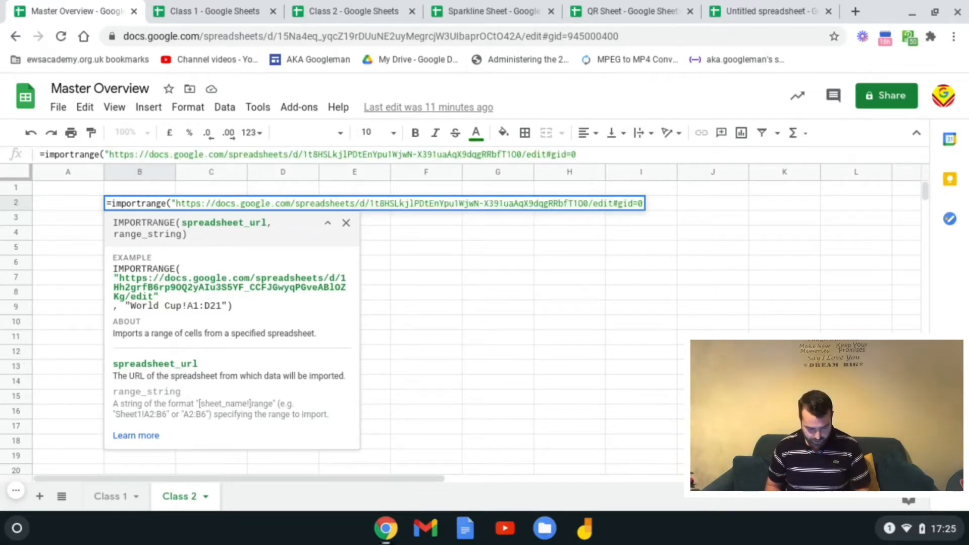
type("\"")
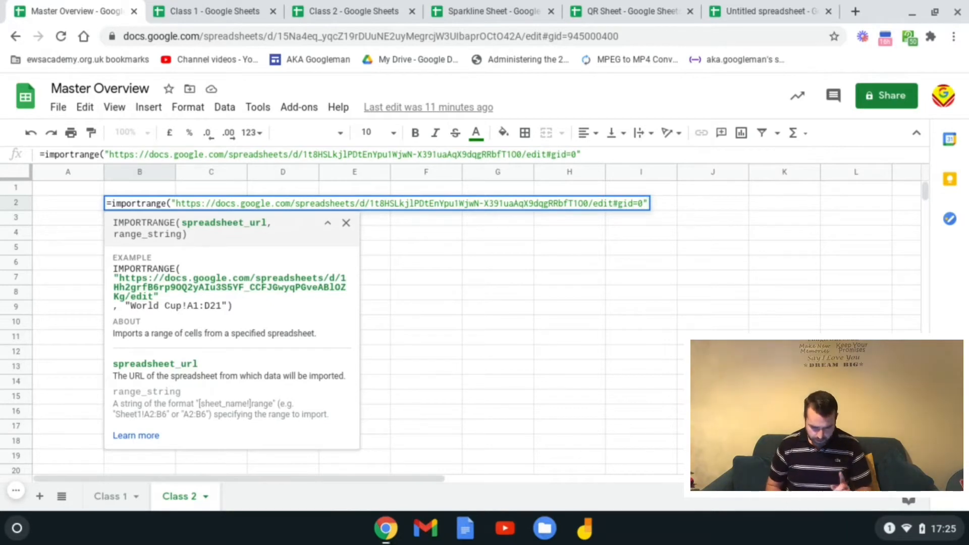
type(",")
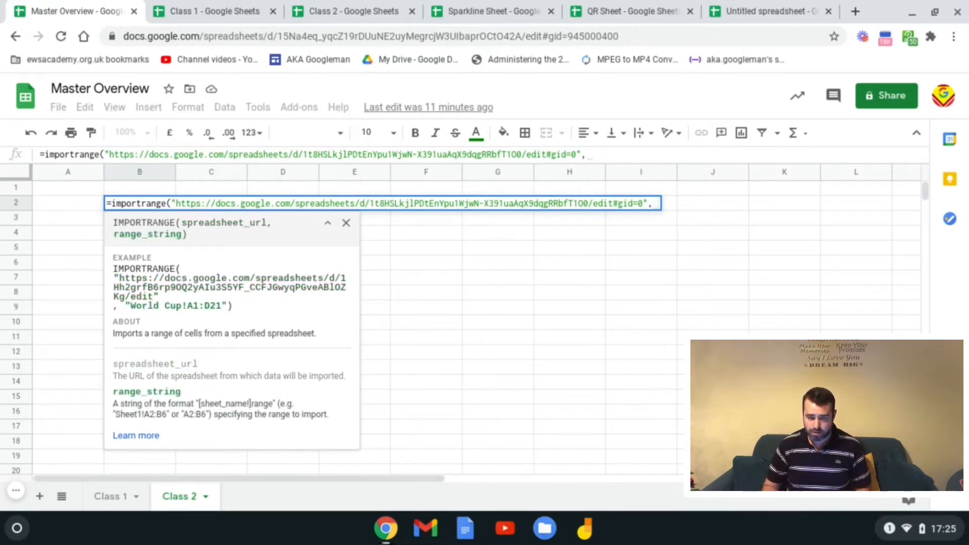
type("\"")
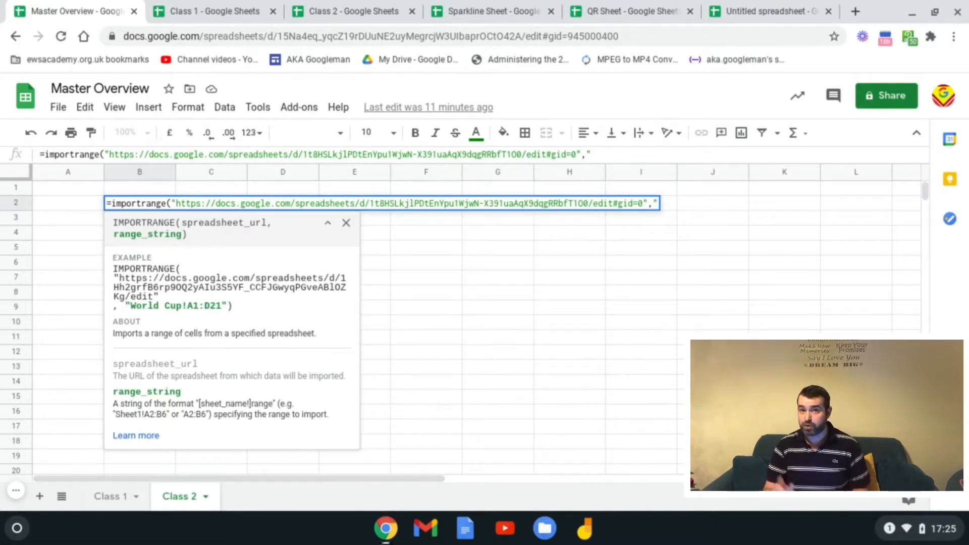
type("She")
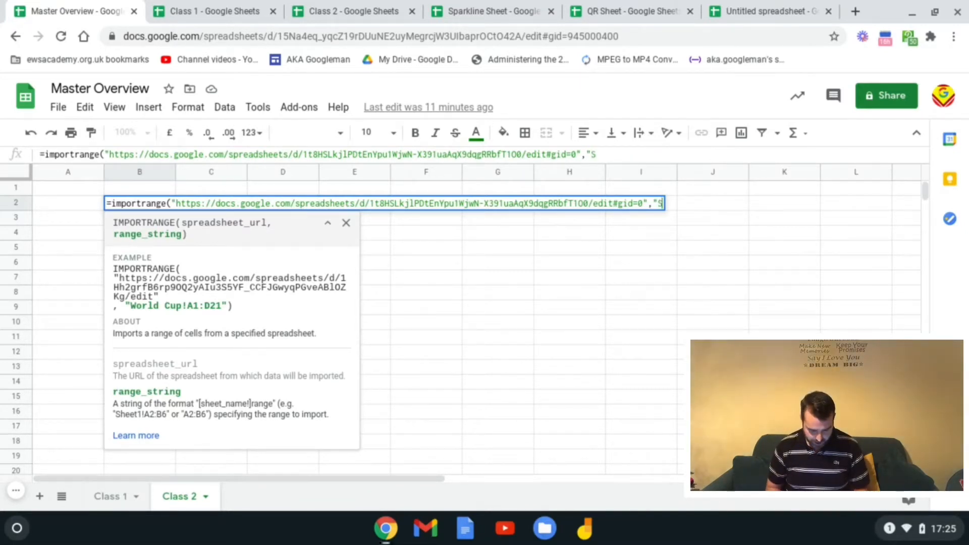
type("et1!")
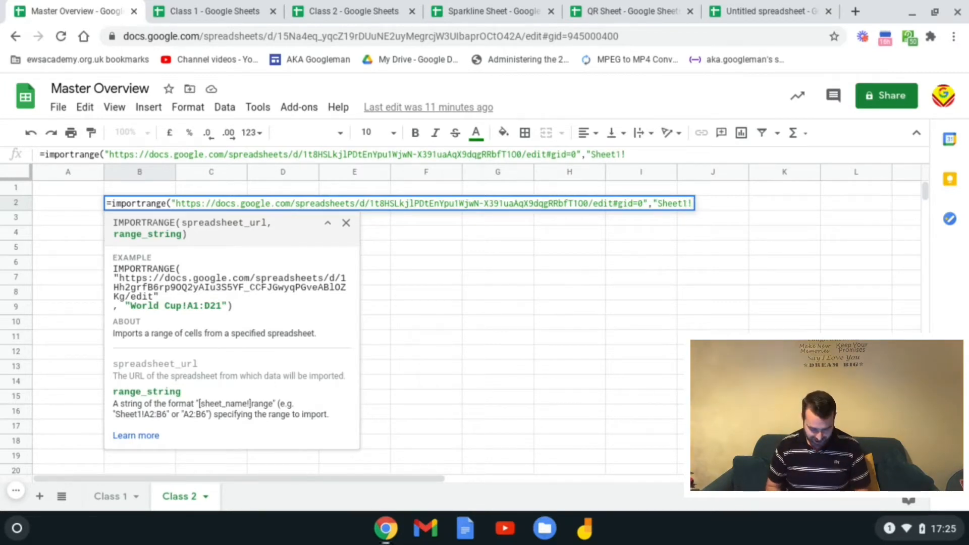
type("B2:F6")
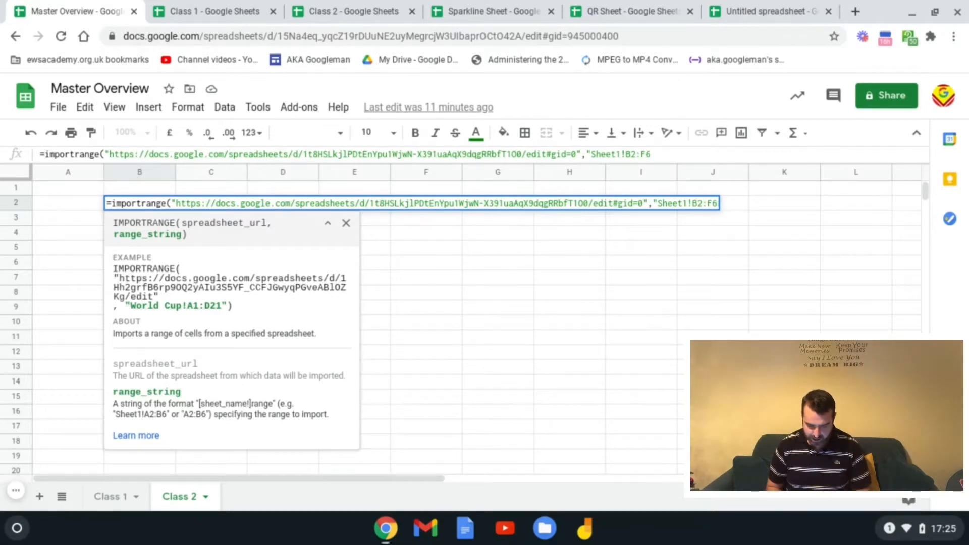
type(")")
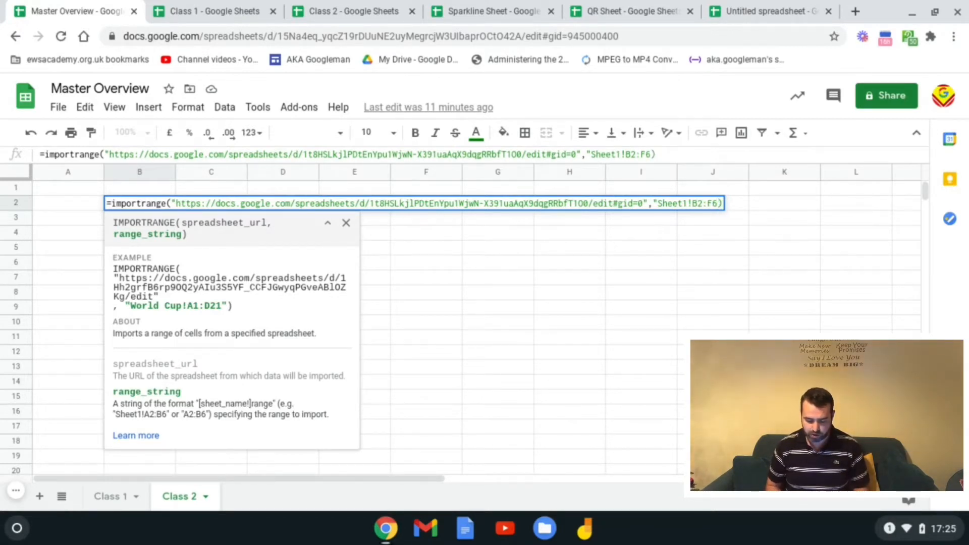
key("BackSpace")
type("\"")
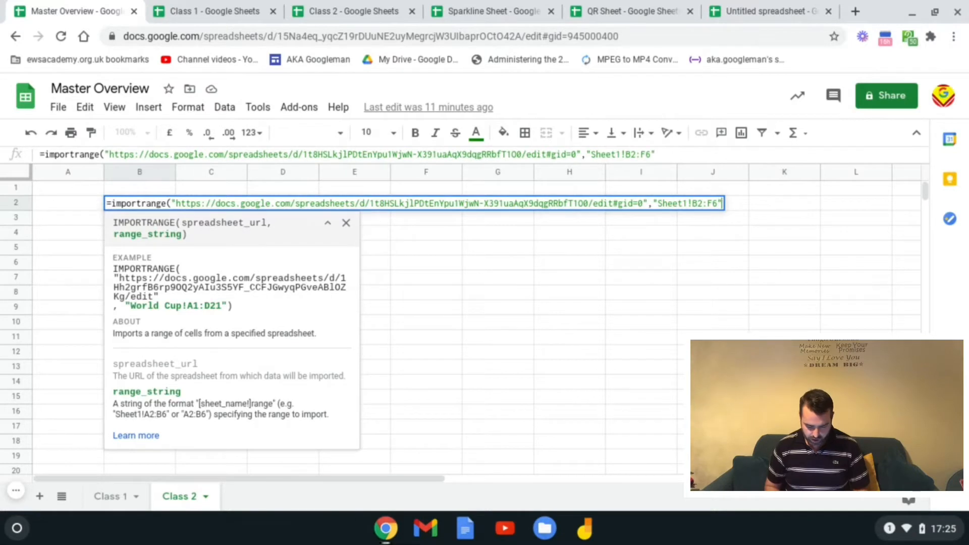
type(")")
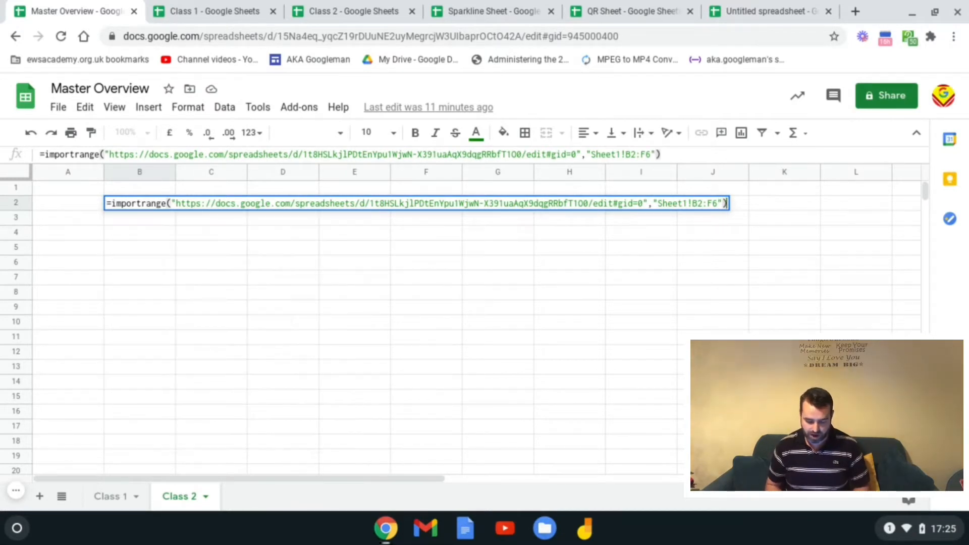
key("Return")
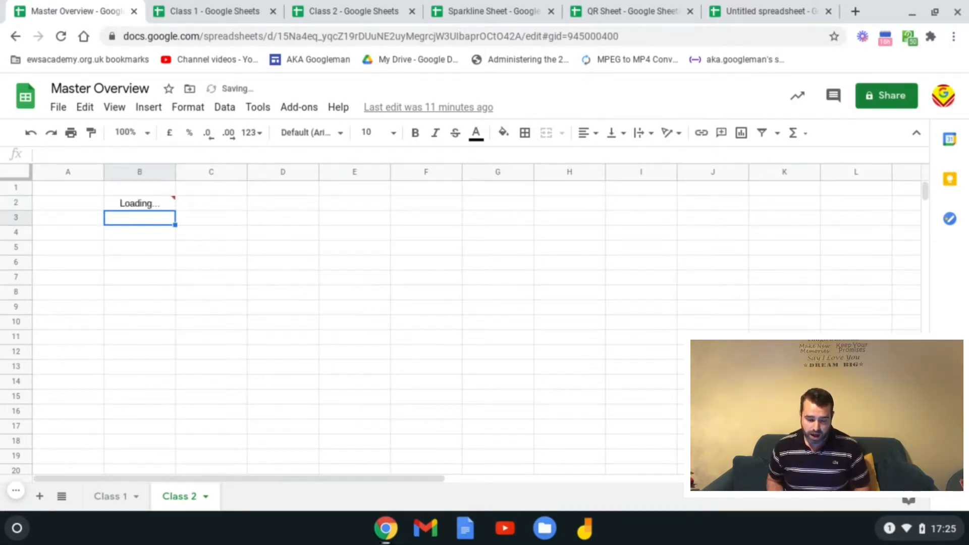
Step: Allow access on B2's #REF! error so Master Overview connects to Class 2
left_click(140, 202)
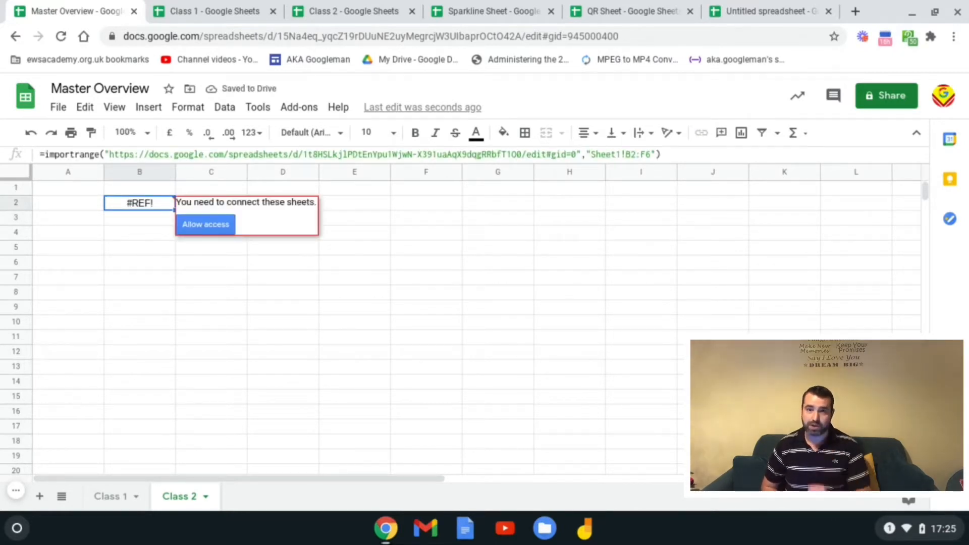
left_click(213, 230)
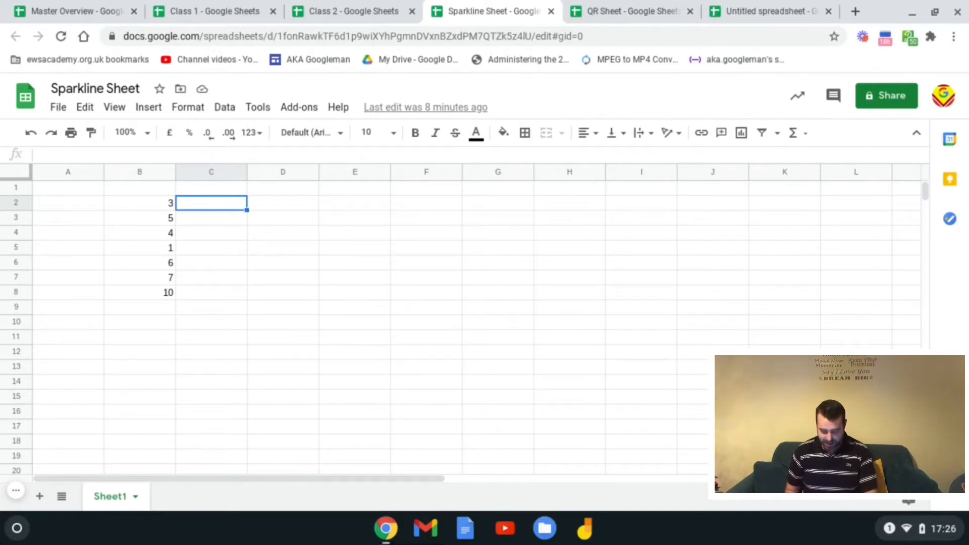
Step: Enter =sparkline(B2:B8) in C2 to draw a line chart of column B
type("=")
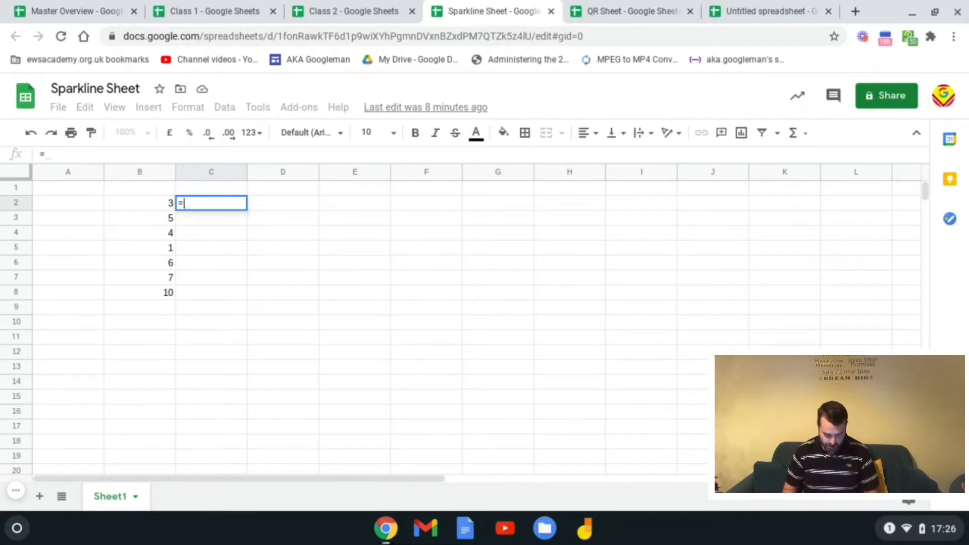
type("sparkline")
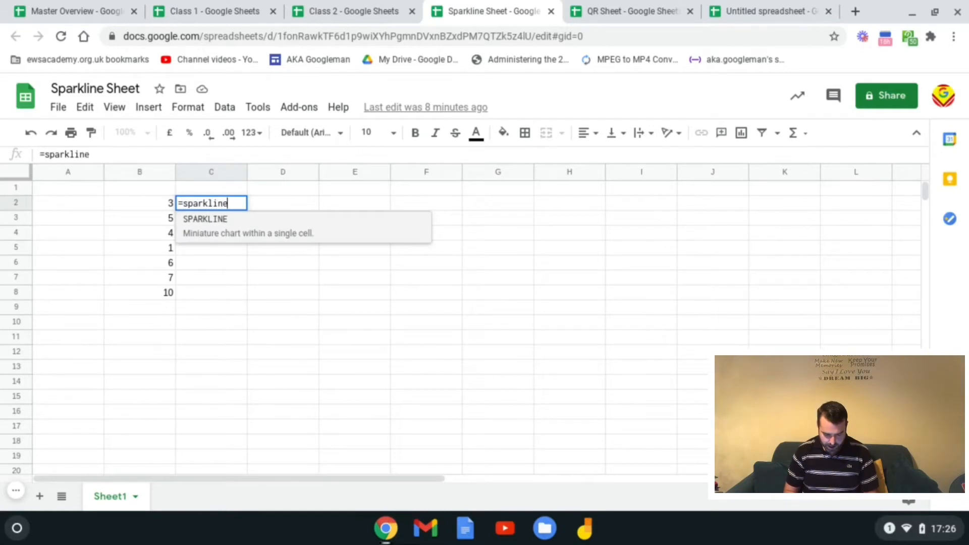
type("(")
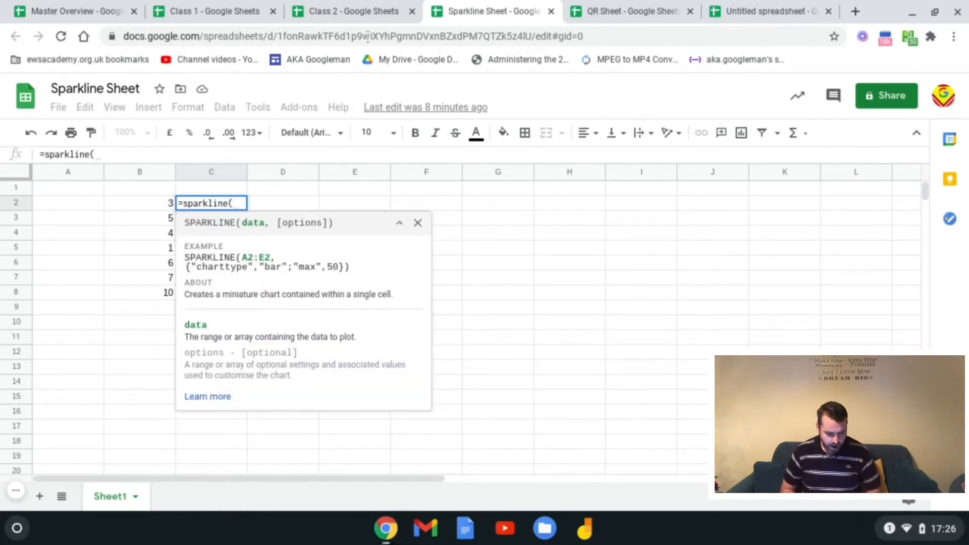
left_click_drag(149, 202, 153, 295)
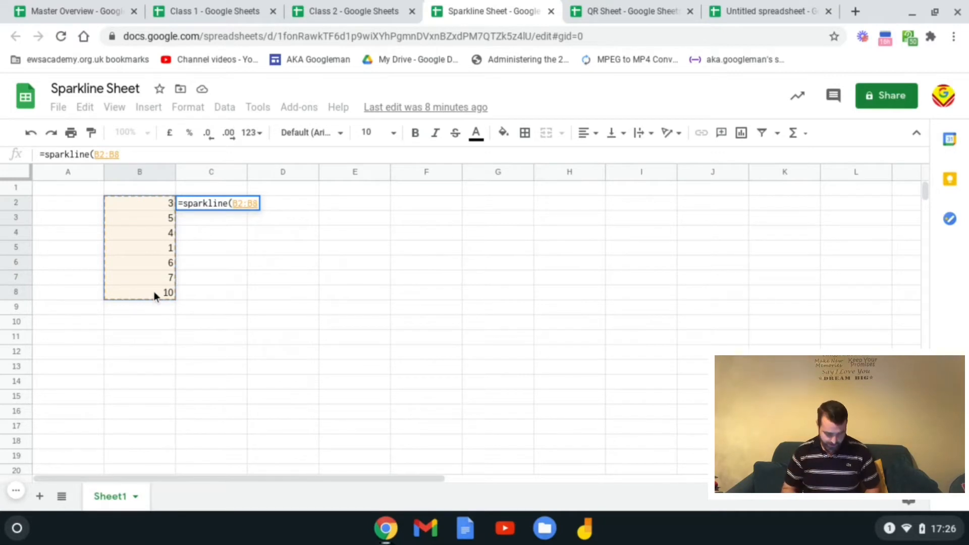
type(")")
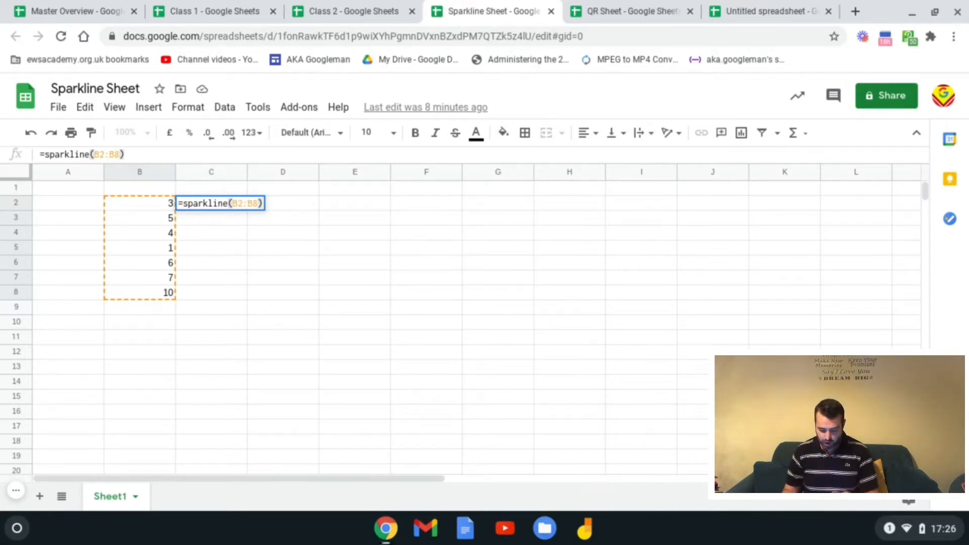
key("Return")
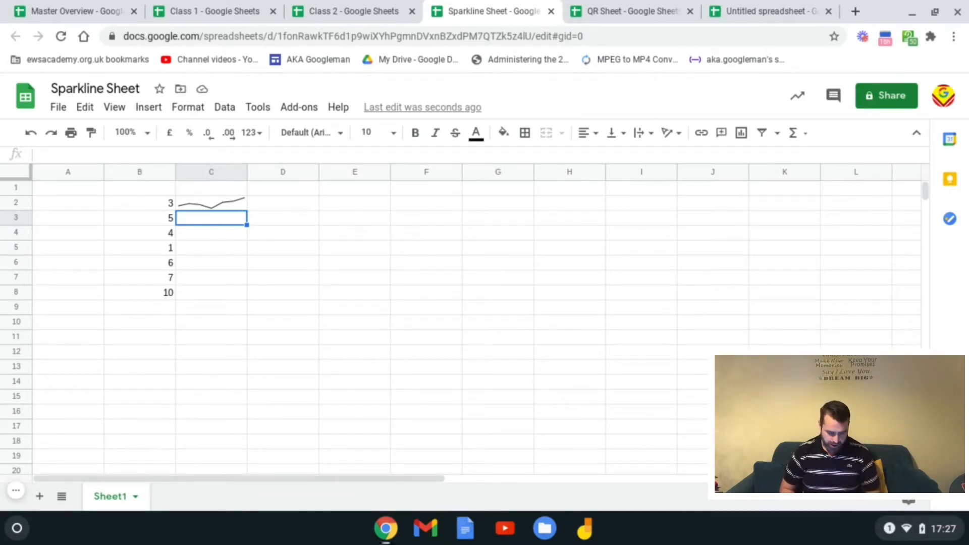
left_click(309, 206)
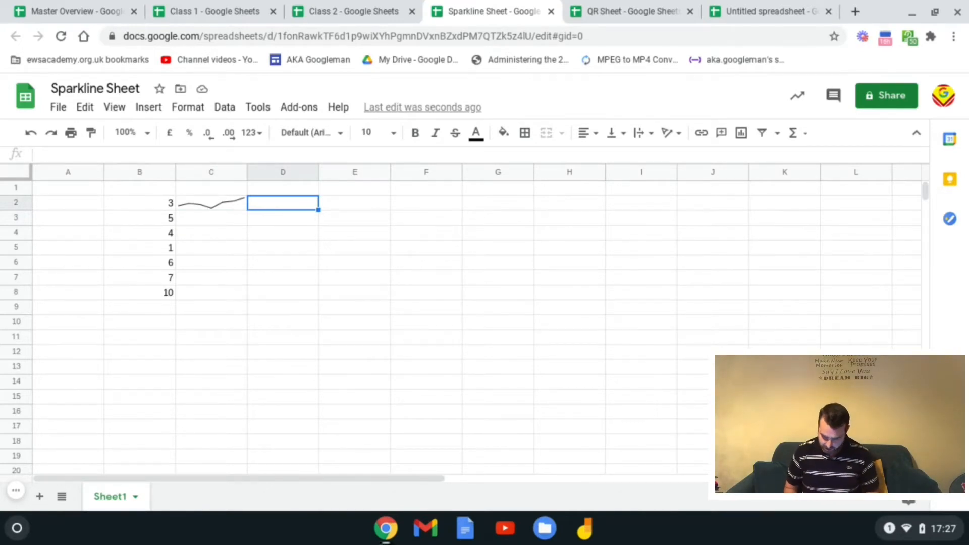
Step: Enter =sparkline(B2:B8,{"charttype","column"}) in D2 for a column-style sparkline
type("=sparklin")
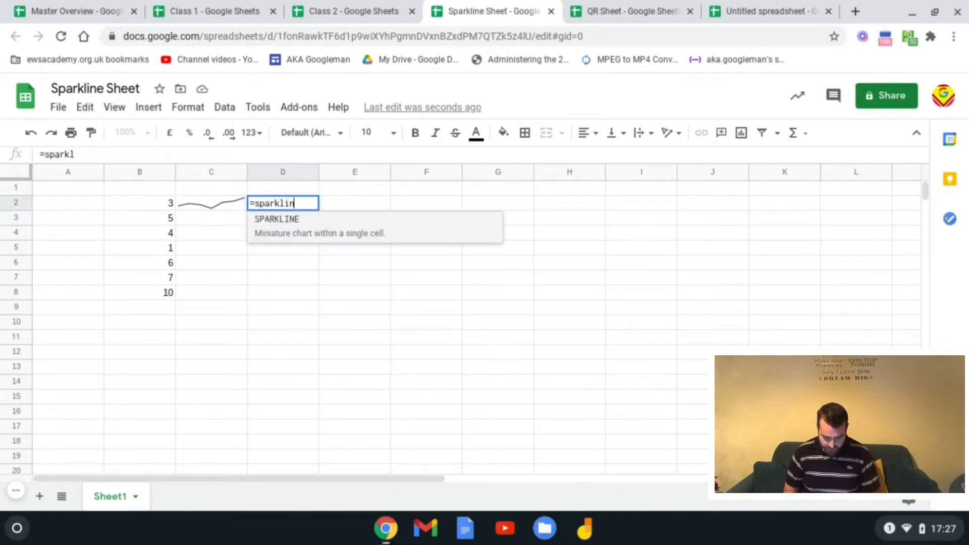
type("e(")
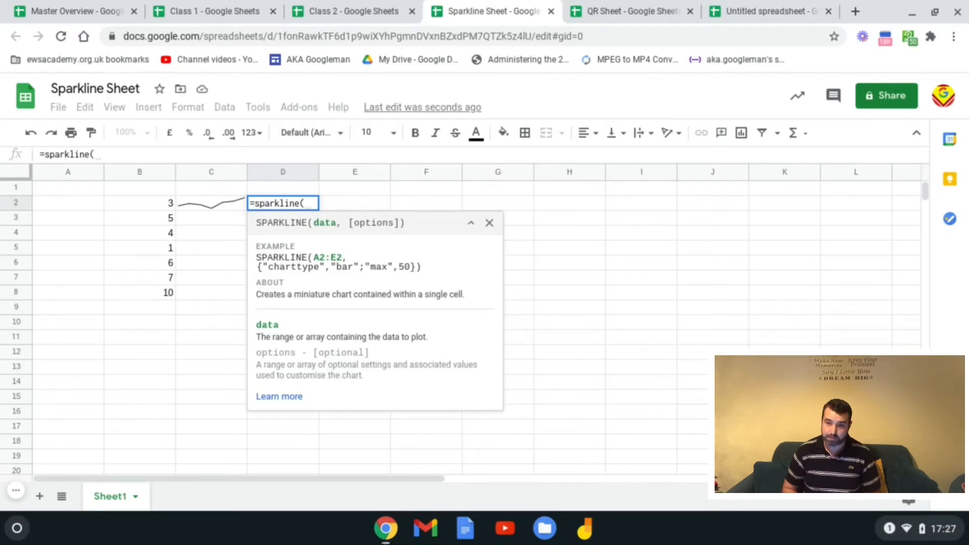
left_click_drag(162, 202, 162, 294)
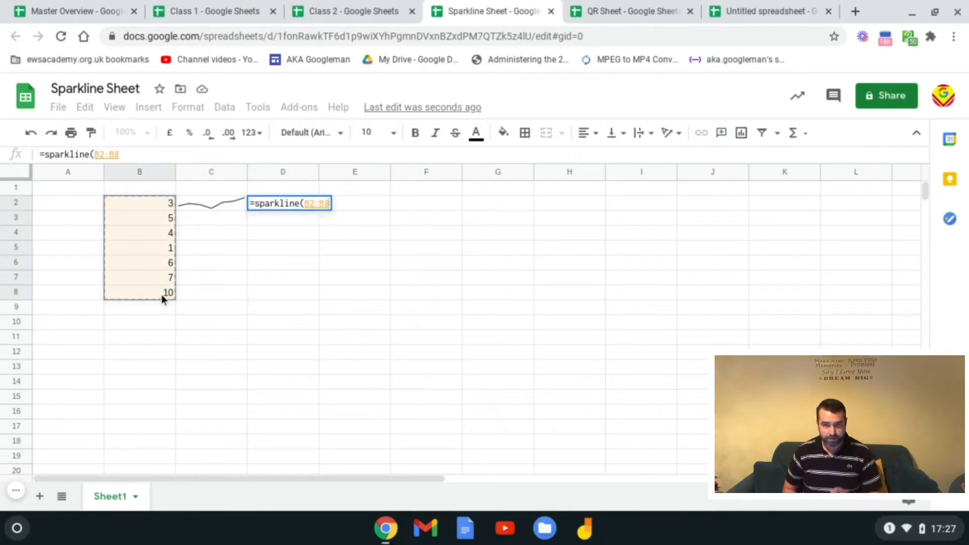
type(",")
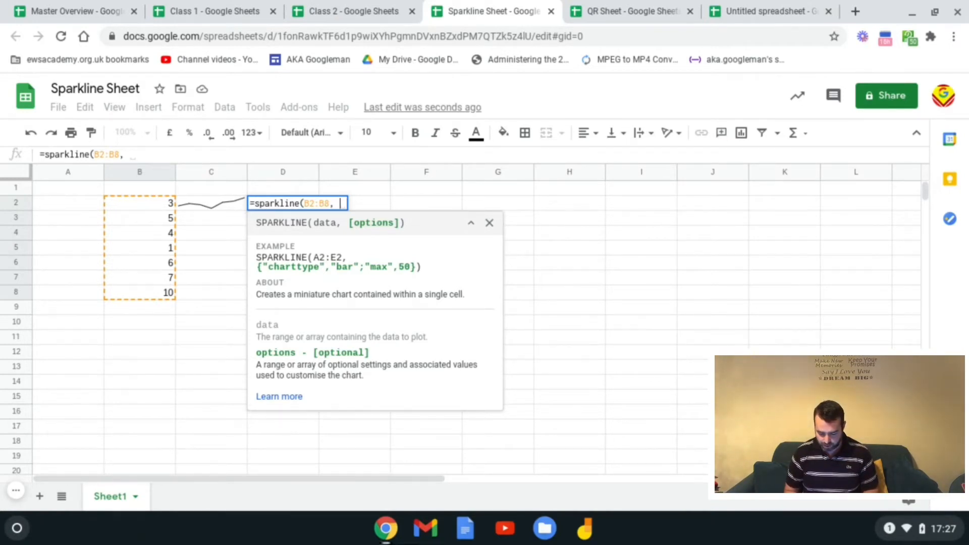
type("{")
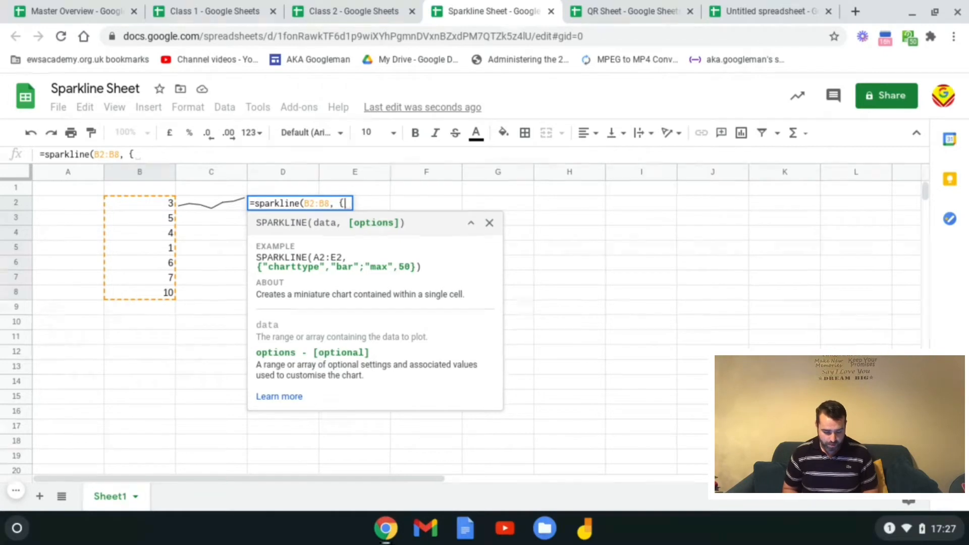
type("\"")
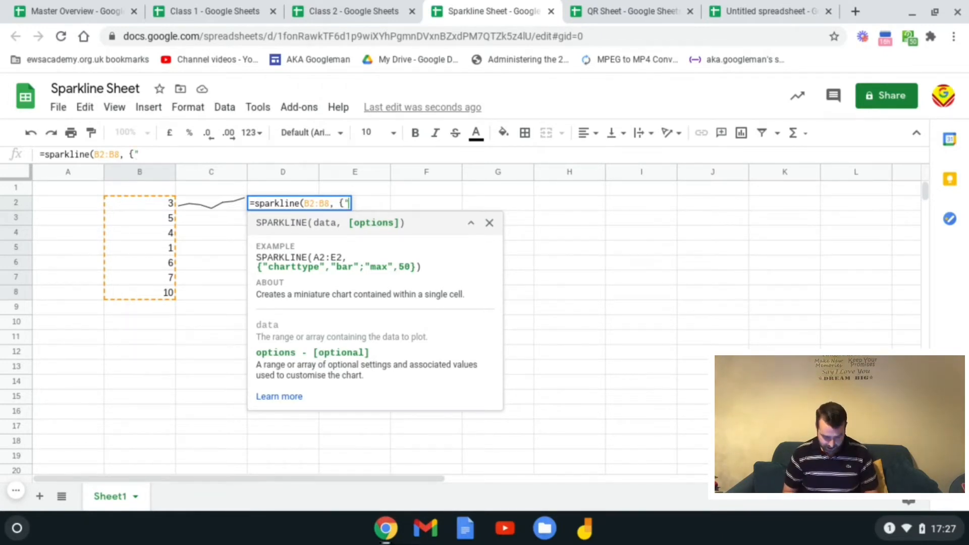
type("chartype")
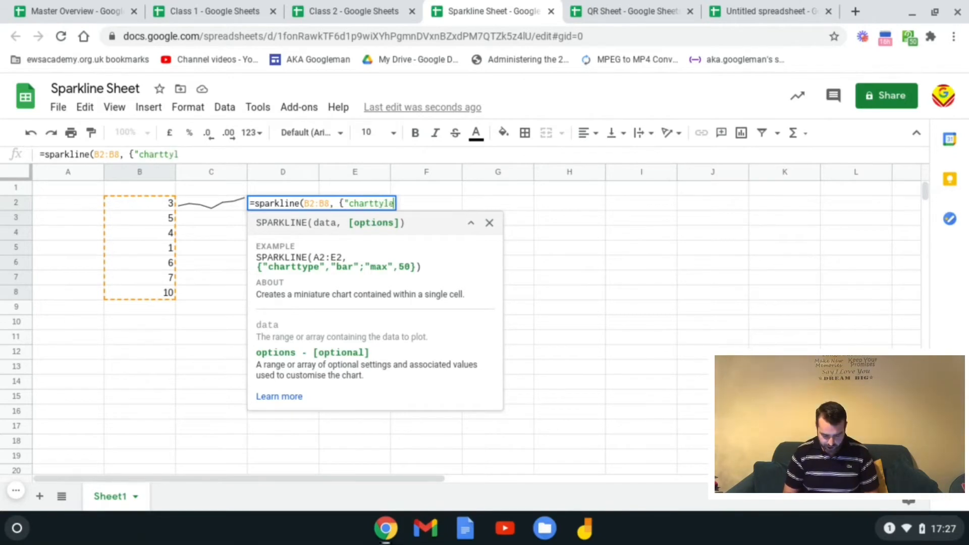
key("BackSpace")
key("BackSpace")
key("BackSpace")
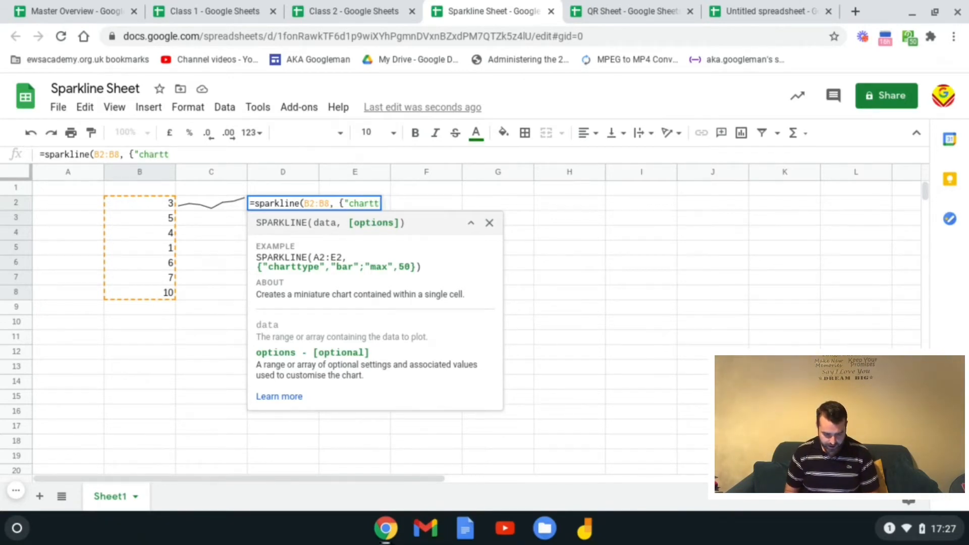
type("ype")
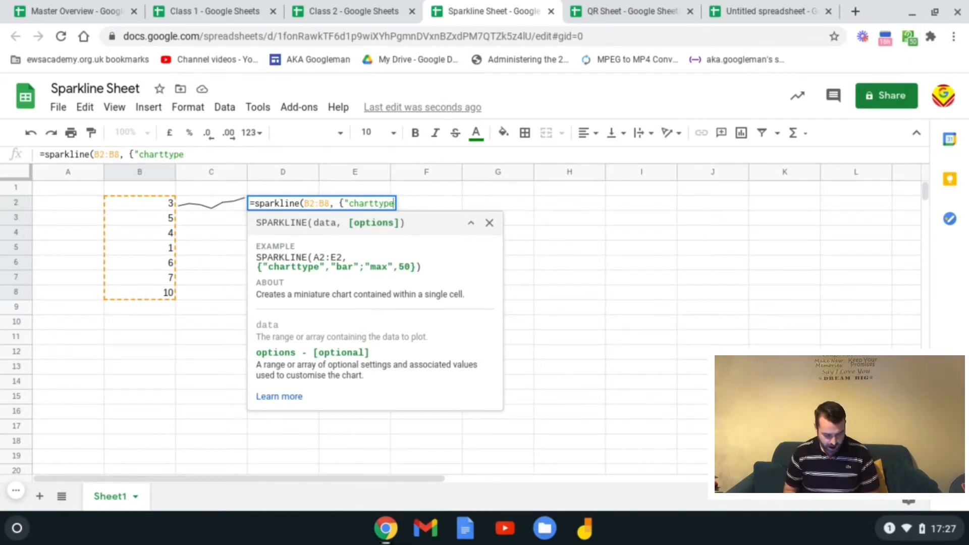
type("\"")
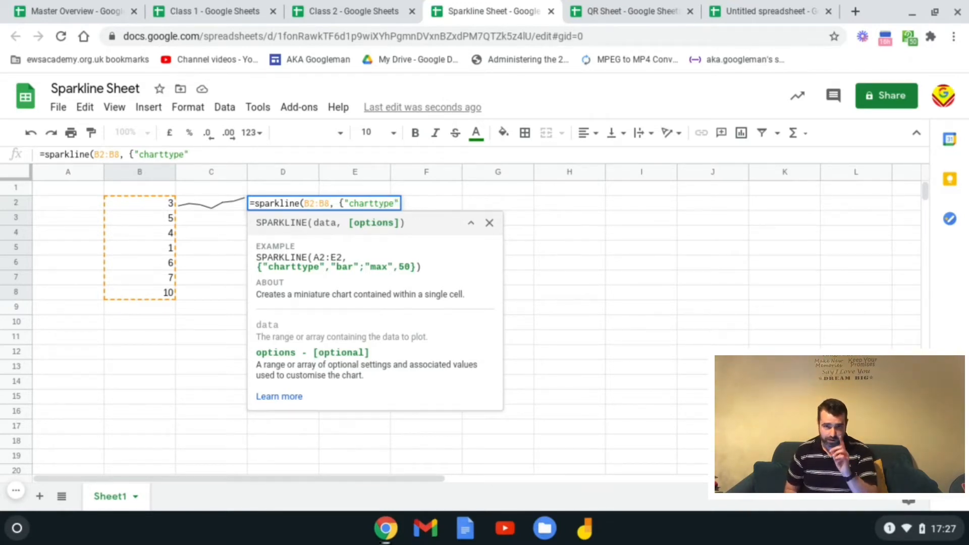
type(",")
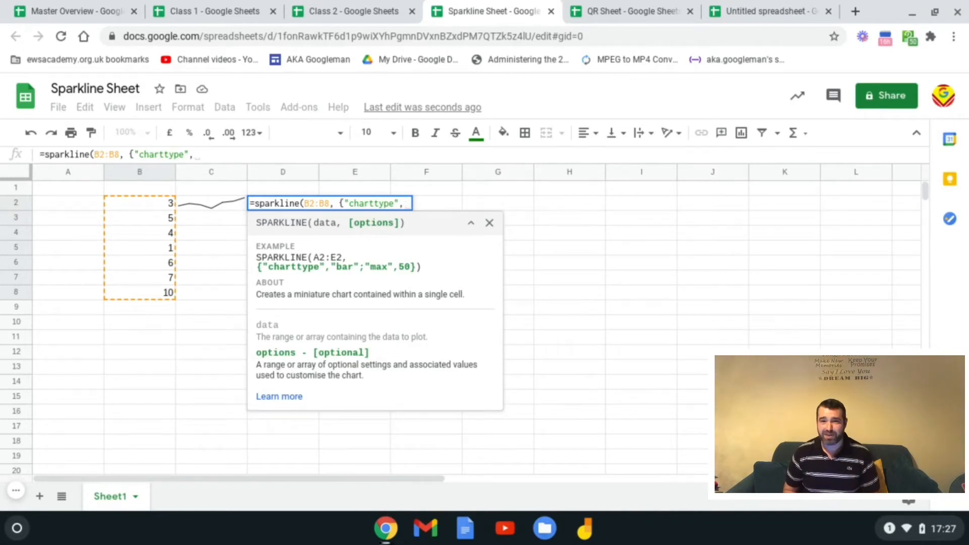
type("\"")
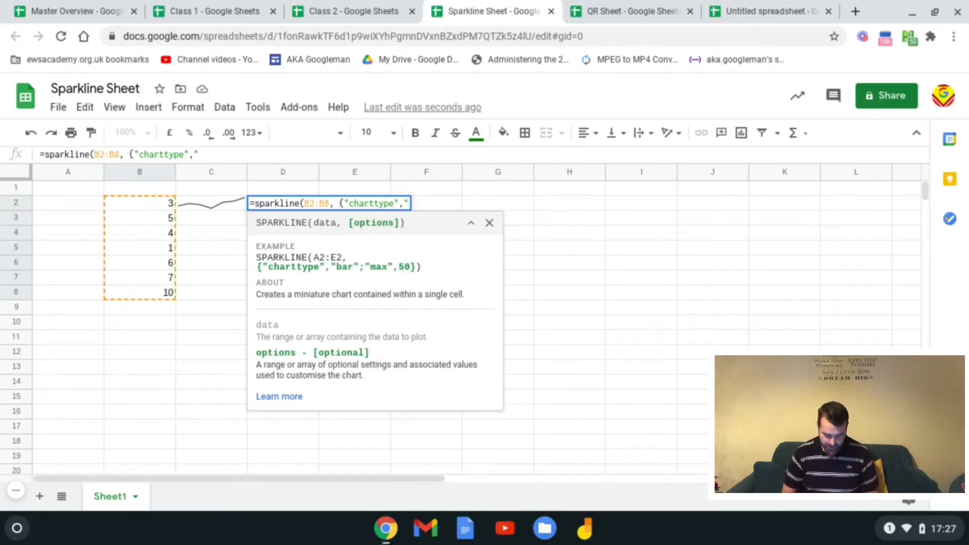
type("column")
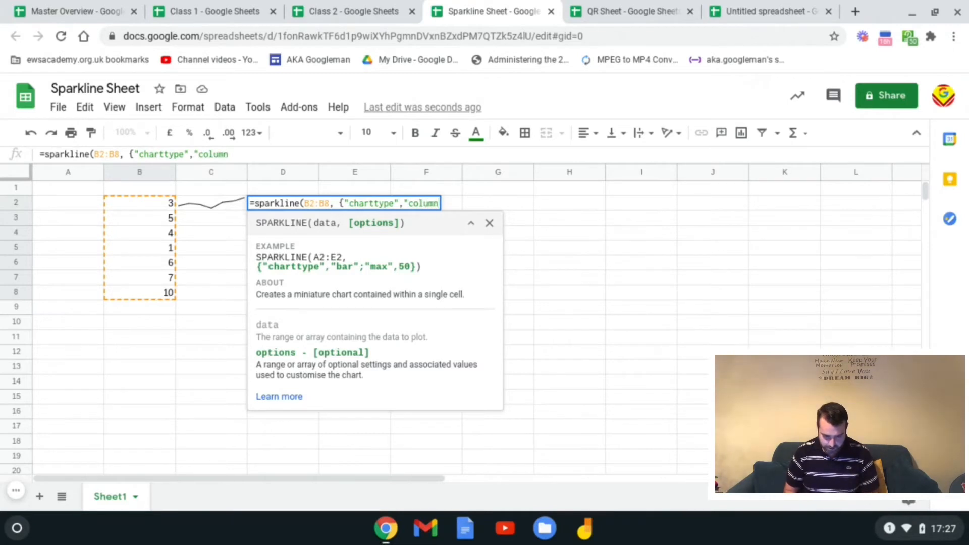
type("\"")
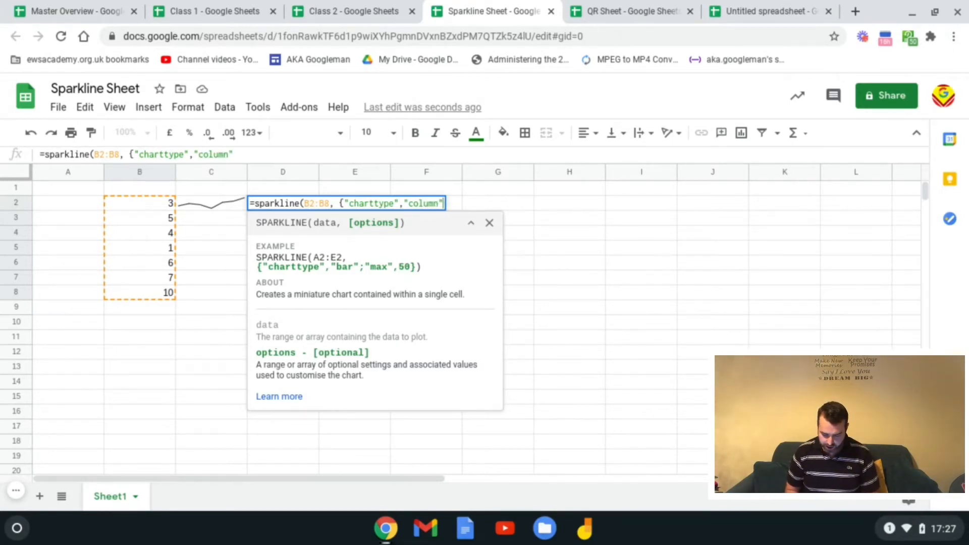
type("})")
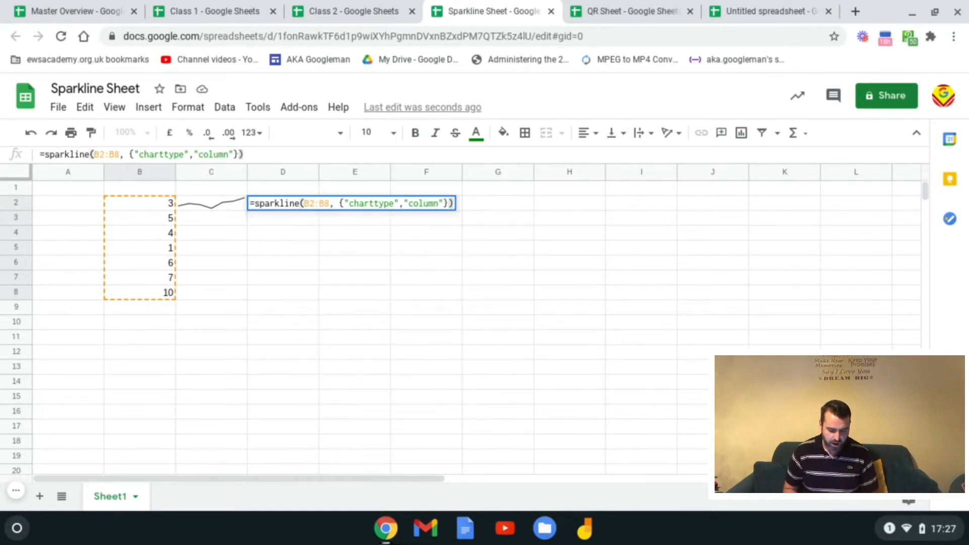
key("Return")
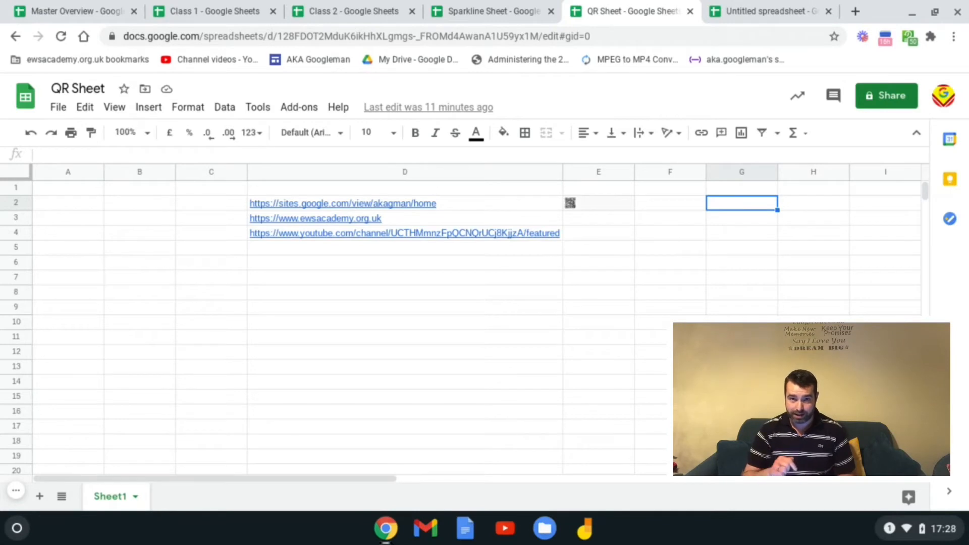
Step: Inspect E2's IMAGE formula that generates a QR code for D2 via chart.googleapis.com
left_click(614, 209)
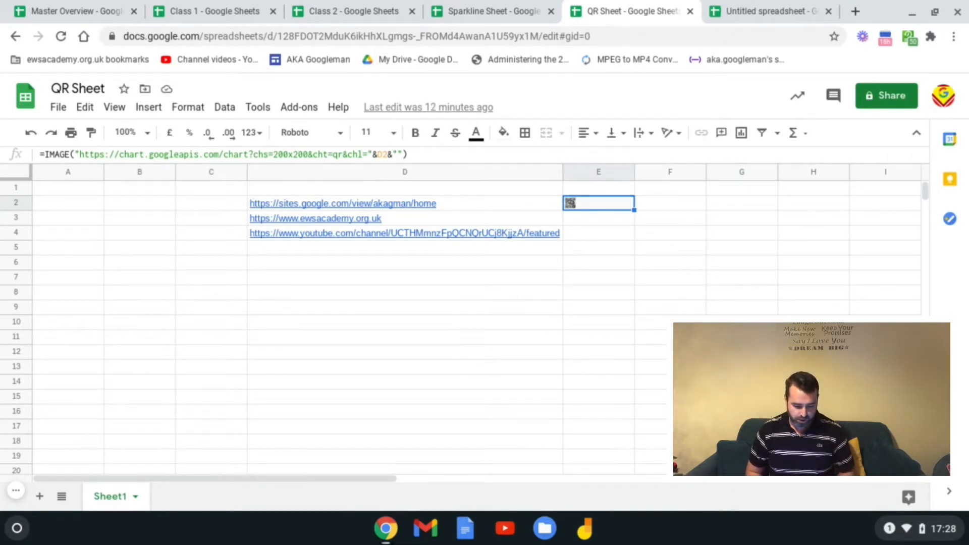
Step: Copy E2's QR formula into E3 and change its link reference from D2 to D3
left_click(204, 155)
key("ctrl+a")
key("ctrl+c")
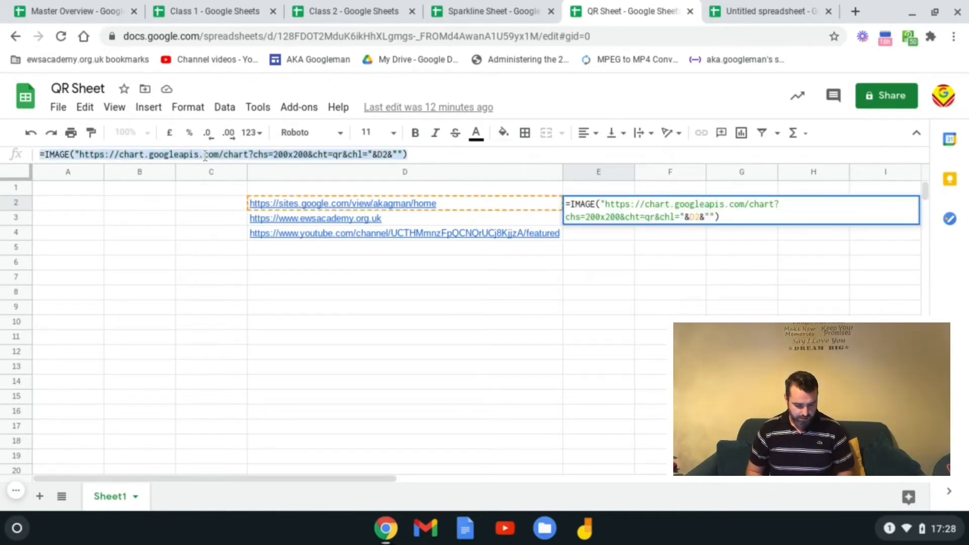
left_click(607, 232)
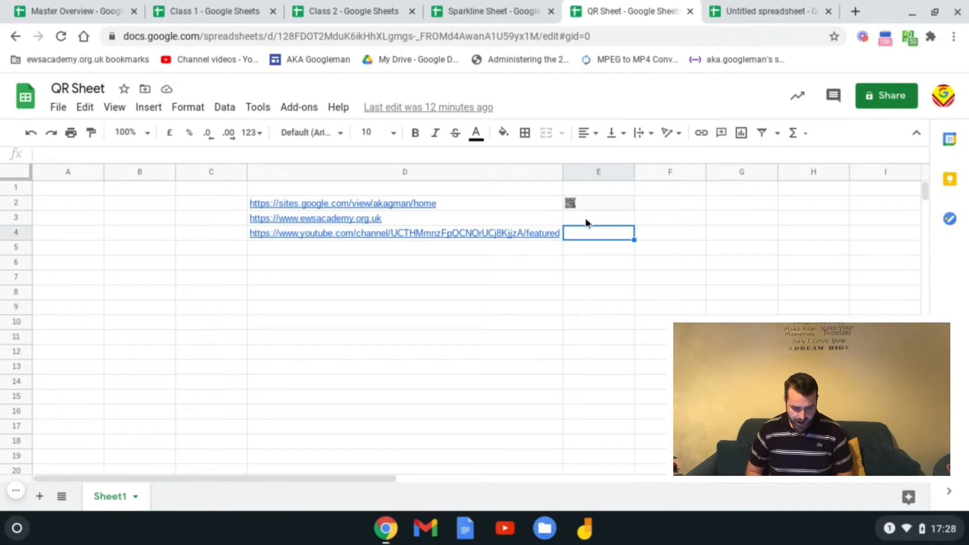
left_click(613, 221)
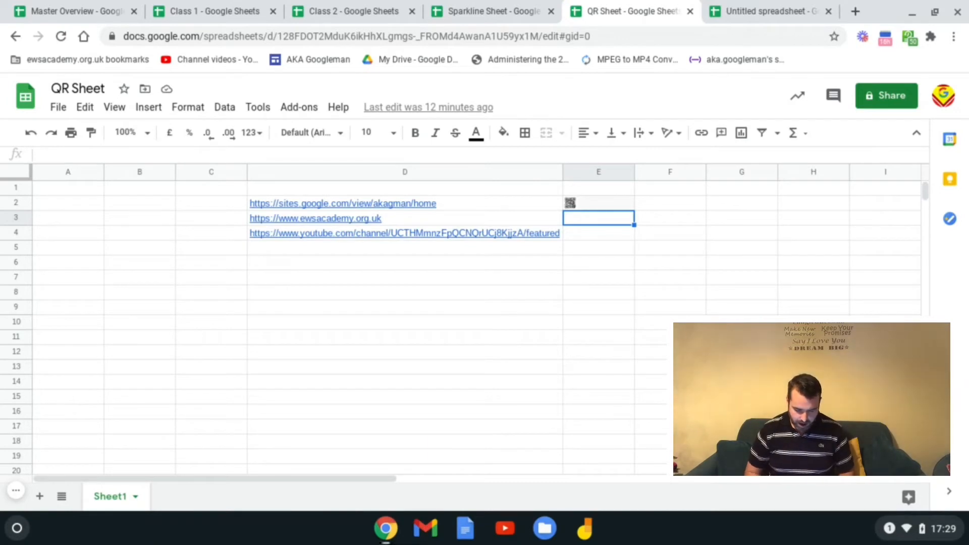
key("ctrl+v")
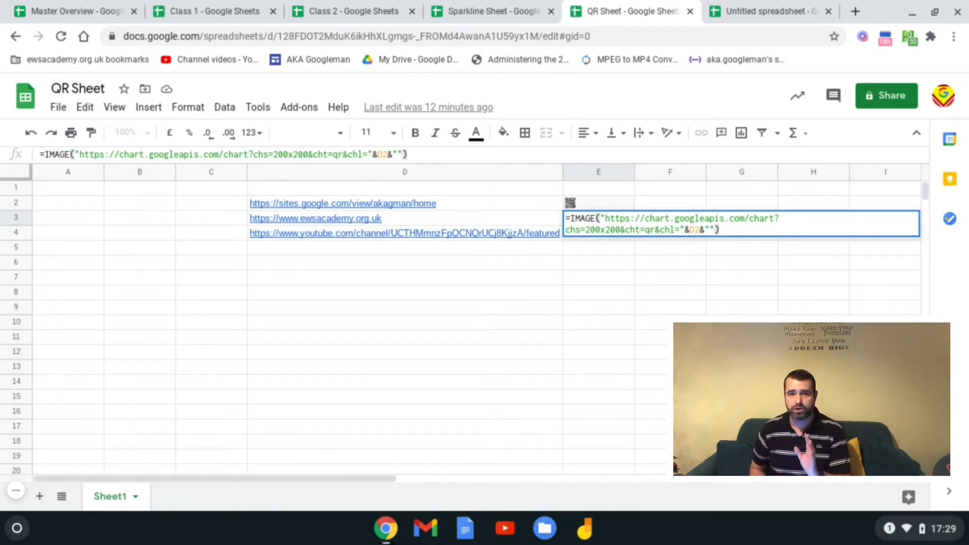
key("Left")
key("Left")
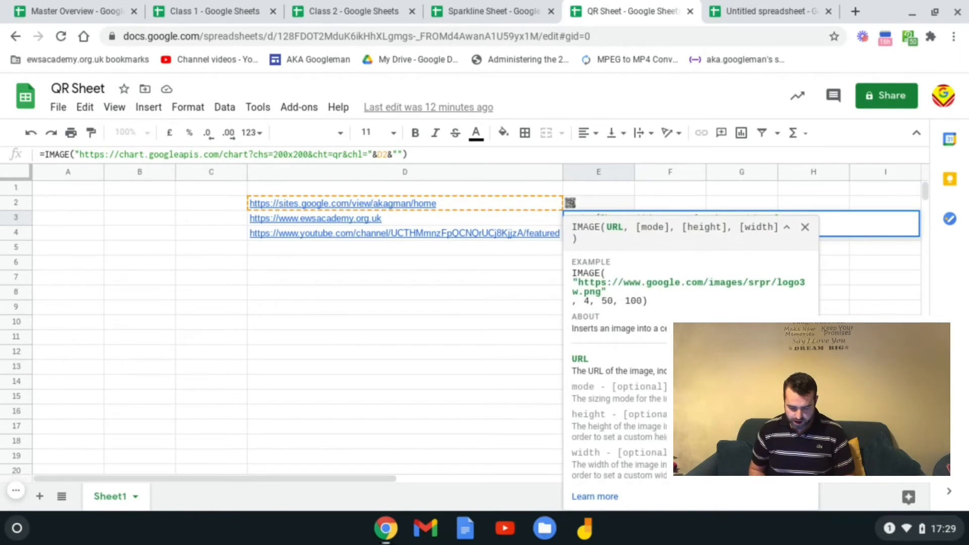
key("Right")
key("Right")
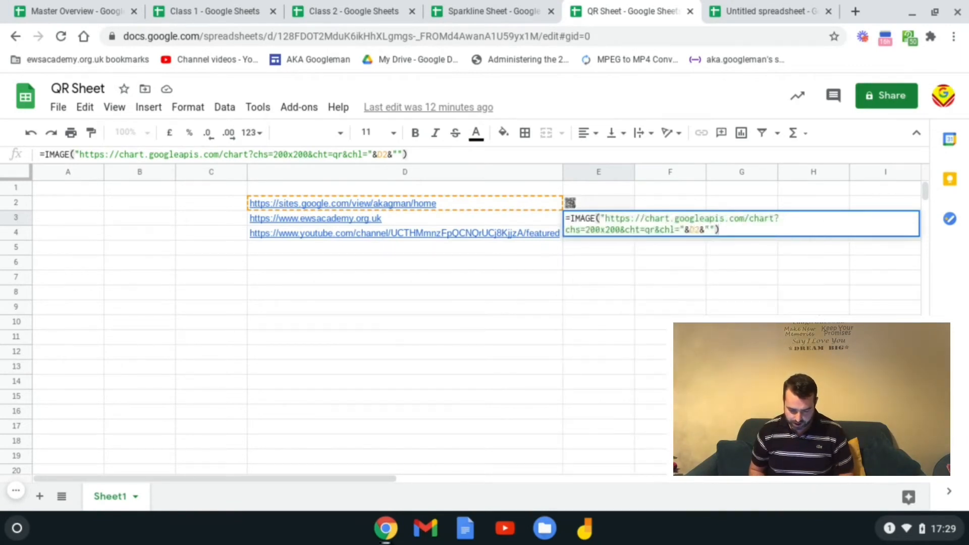
left_click(699, 231)
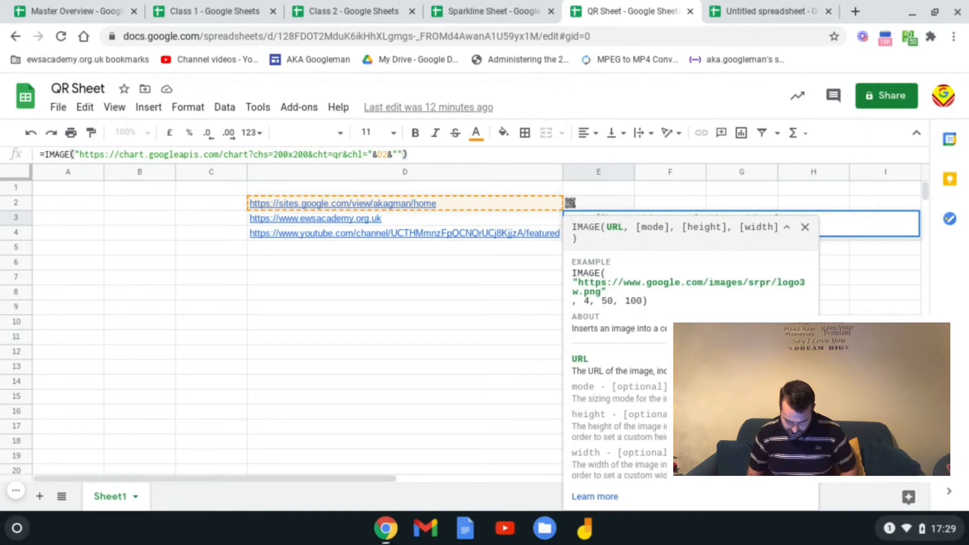
key("BackSpace")
type("3")
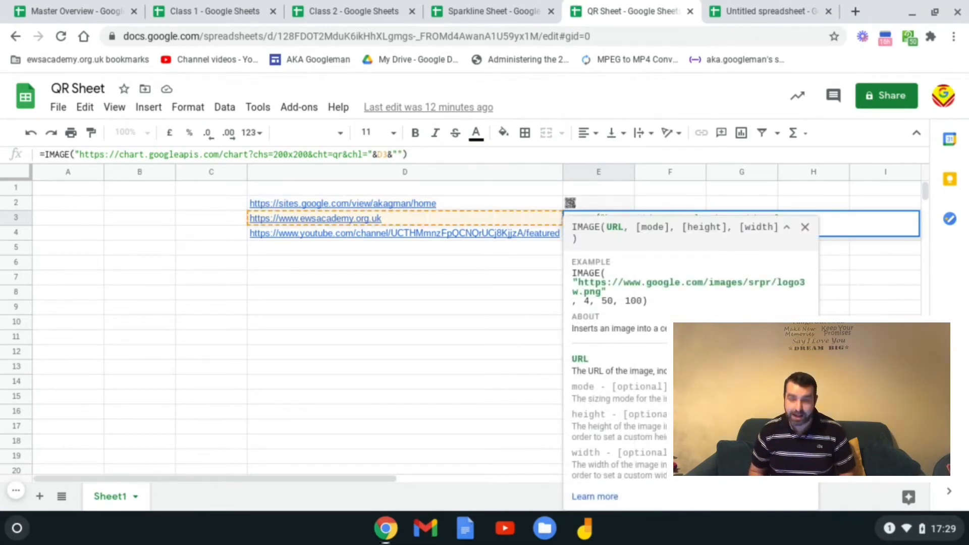
key("Return")
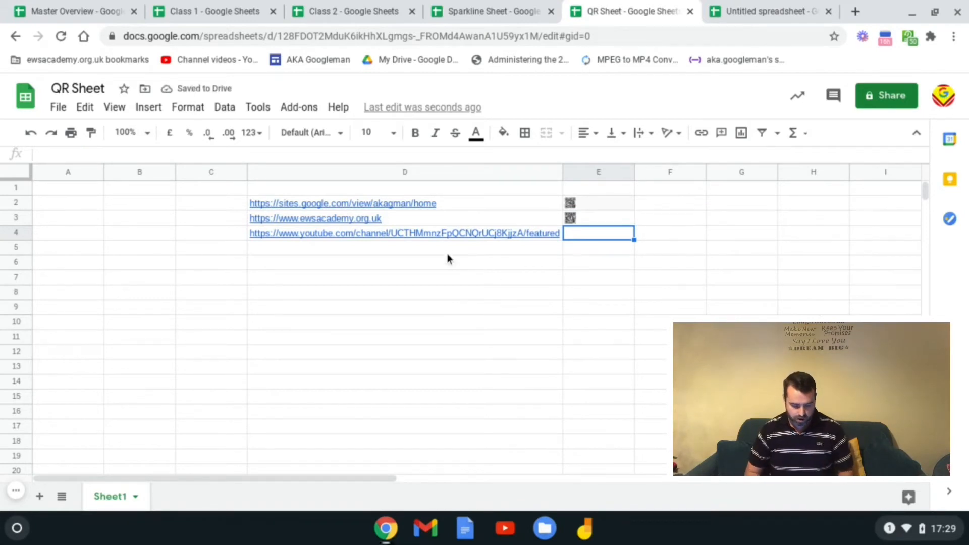
Step: Fill E3's QR formula down into E4 to generate the YouTube link's QR code
mouse_move(429, 234)
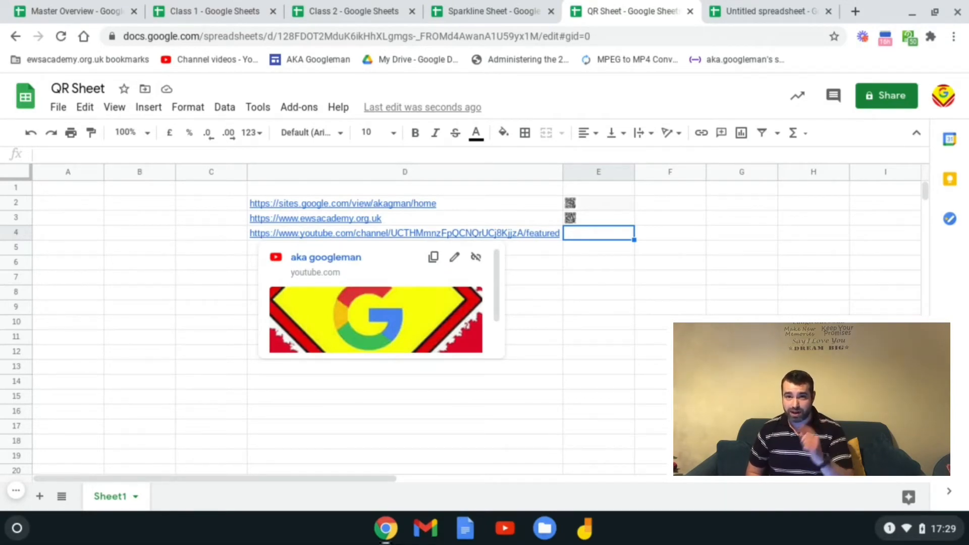
left_click(614, 219)
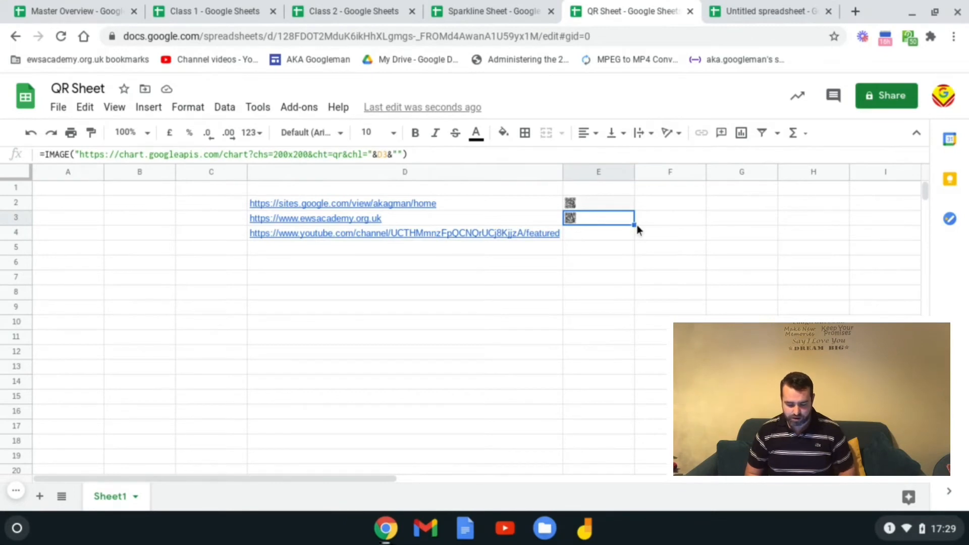
left_click_drag(635, 225, 636, 238)
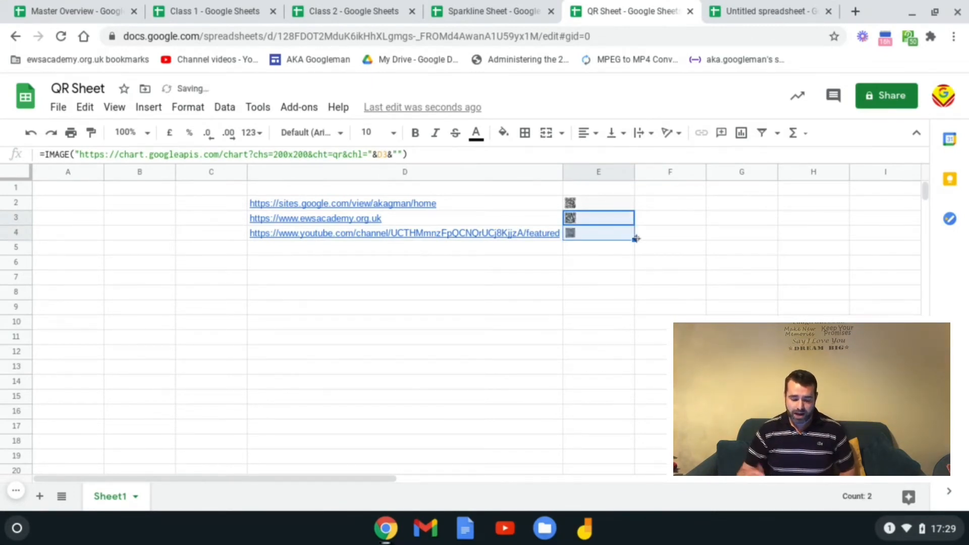
left_click(601, 255)
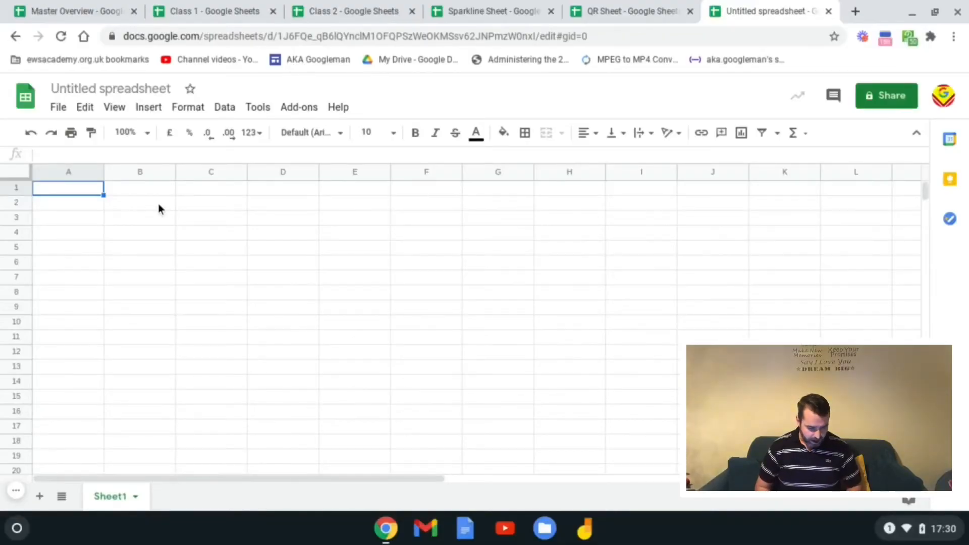
Step: Insert tick boxes into B2:B7 from the Insert menu and test the first one
left_click_drag(158, 204, 161, 276)
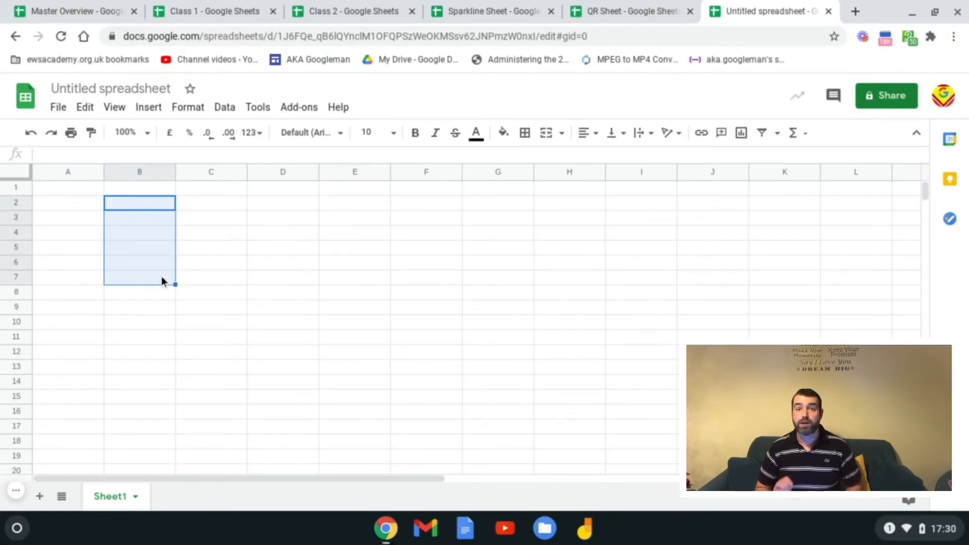
left_click(162, 276)
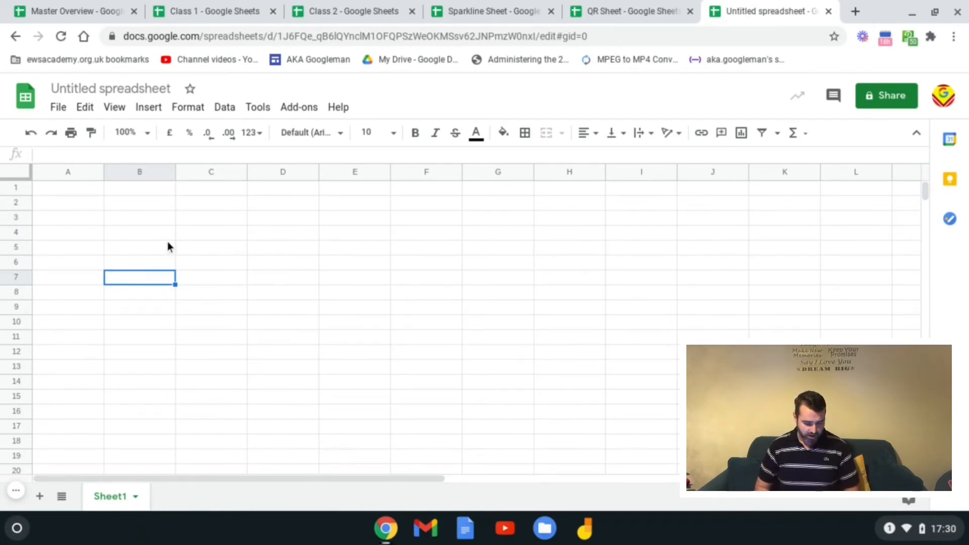
left_click_drag(154, 204, 166, 281)
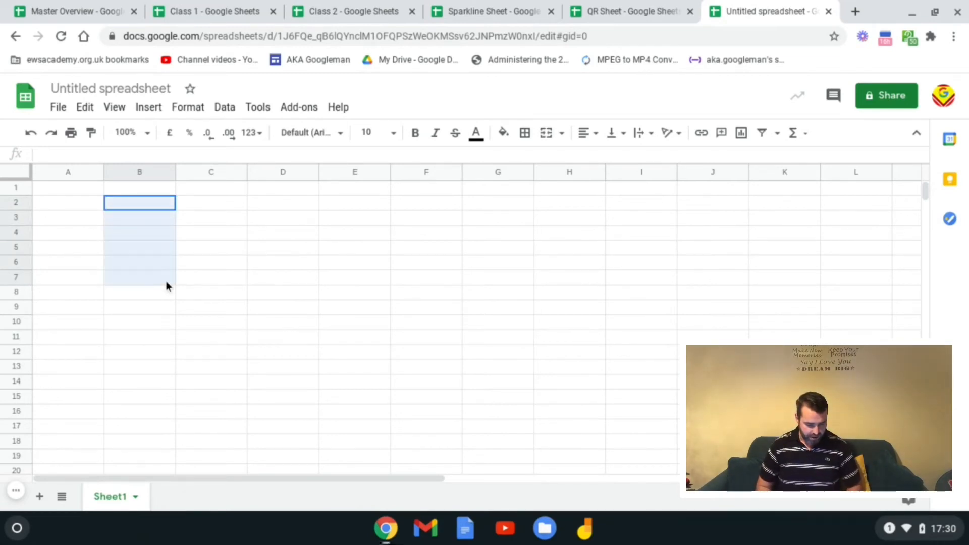
left_click(151, 108)
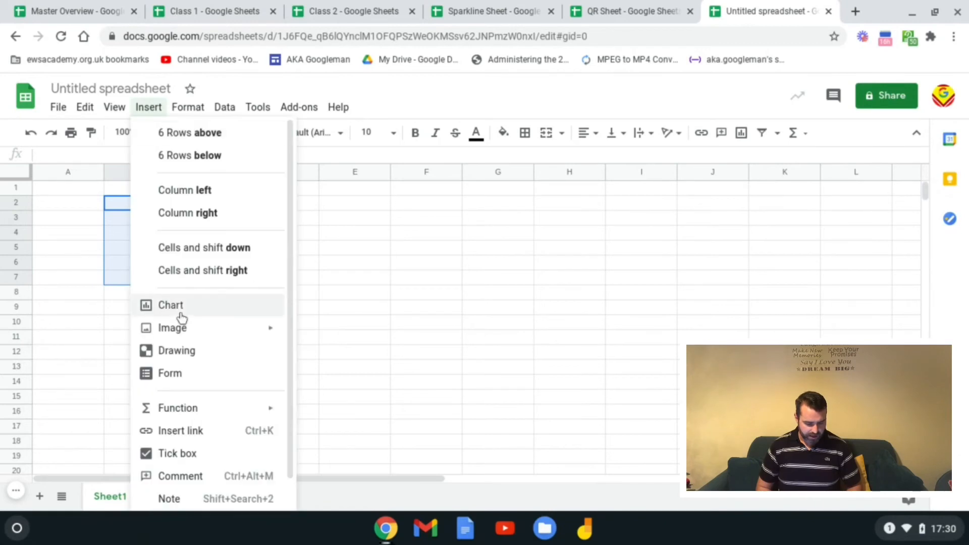
left_click(180, 455)
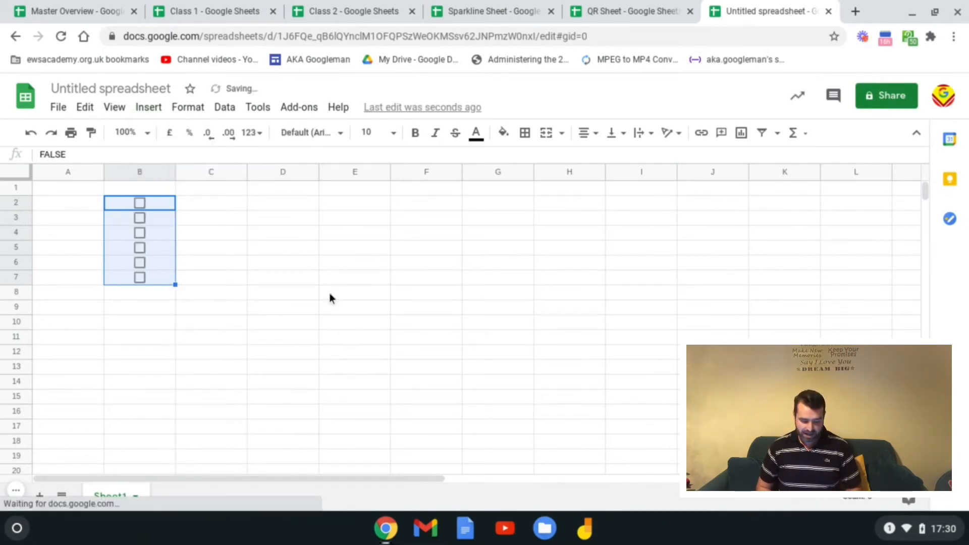
left_click(140, 203)
Step: Untick B2 and type the labels Item 1 and Item 2 into C2 and C3
left_click(141, 205)
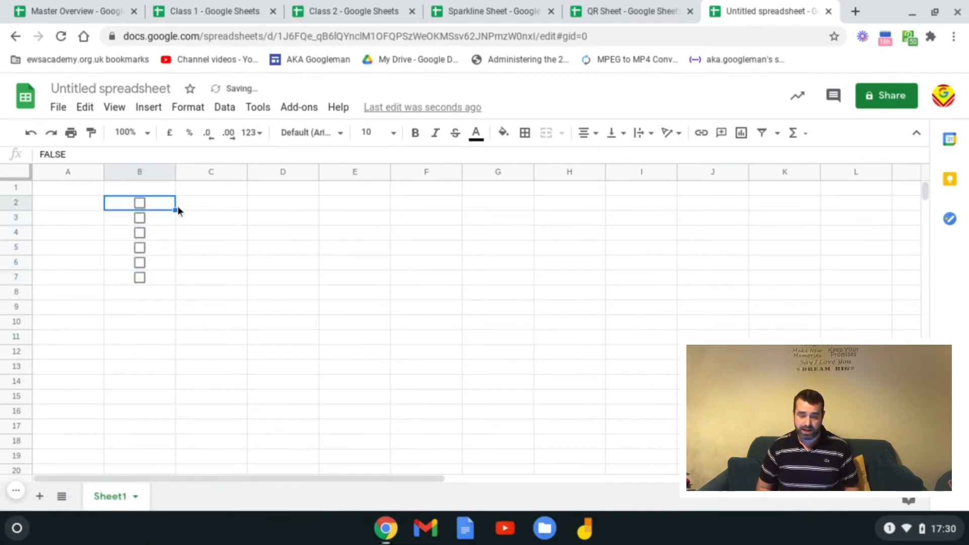
left_click(205, 204)
type("Item 1")
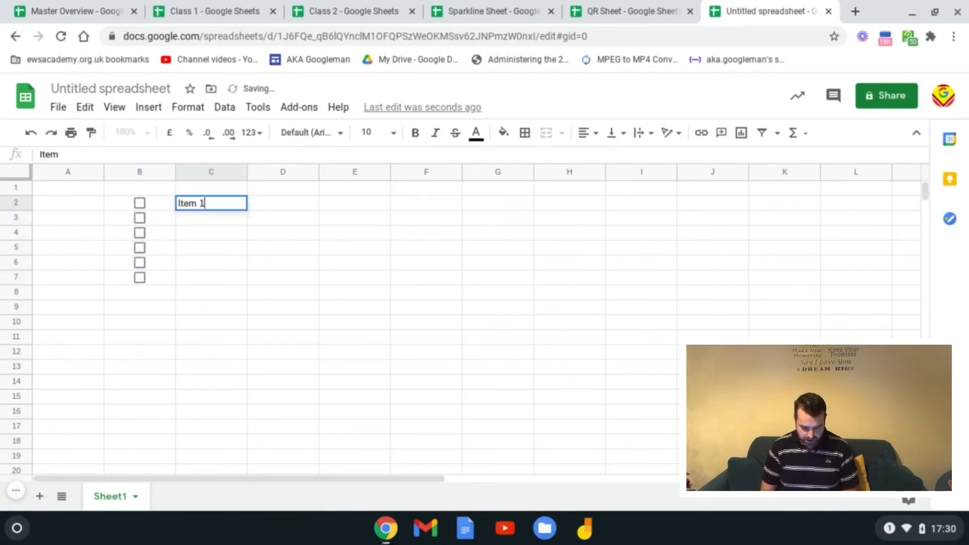
key("Return")
type("Item ")
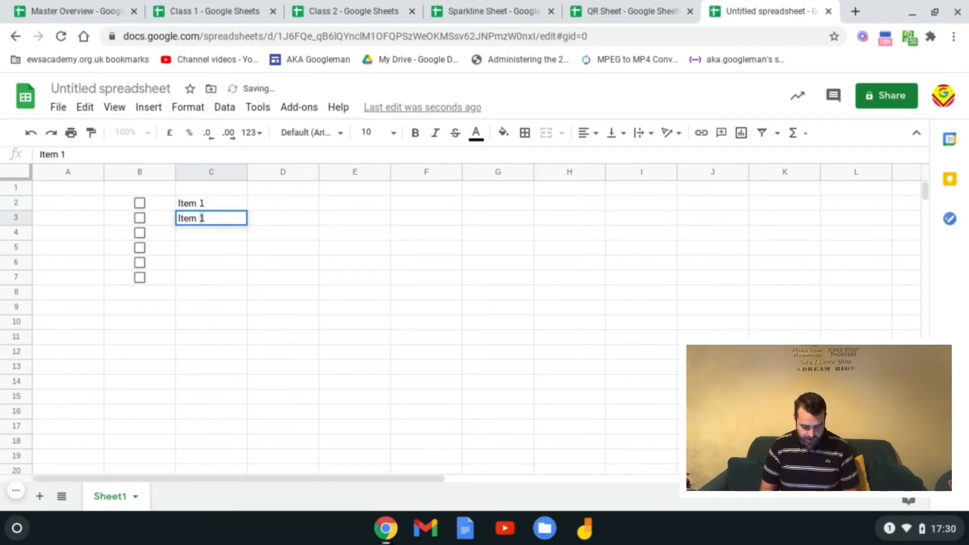
type("2")
key("Return")
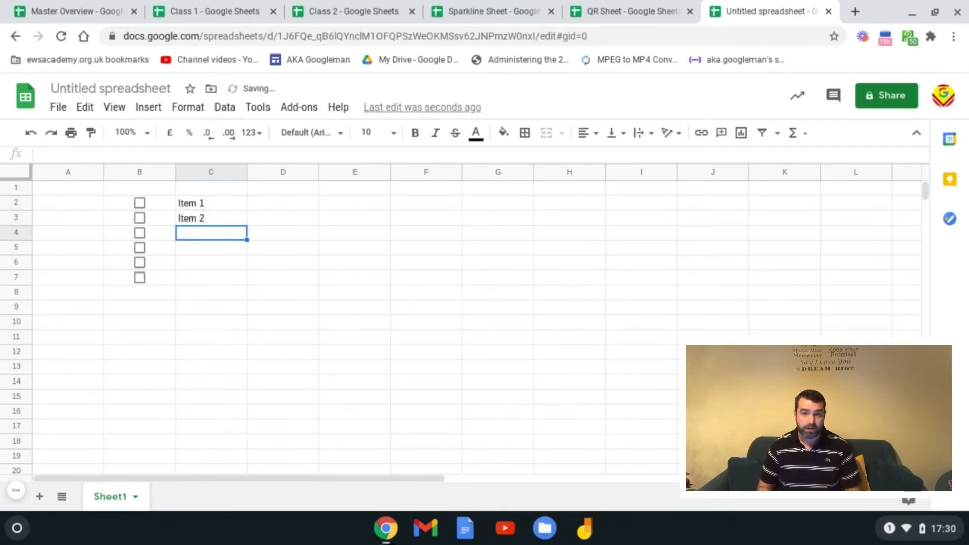
Step: Tick Item 1's box and start a comment on the Item 2 cell
left_click(140, 204)
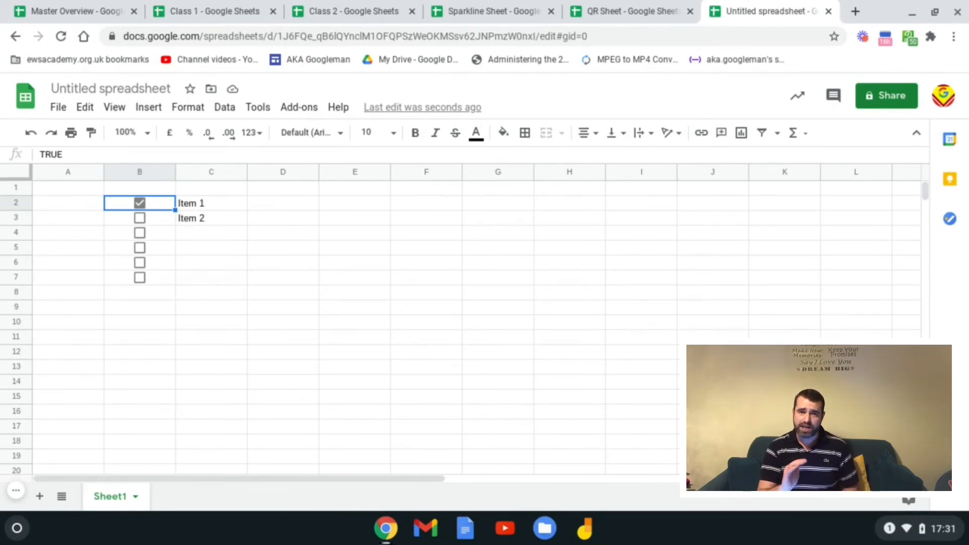
left_click(201, 224)
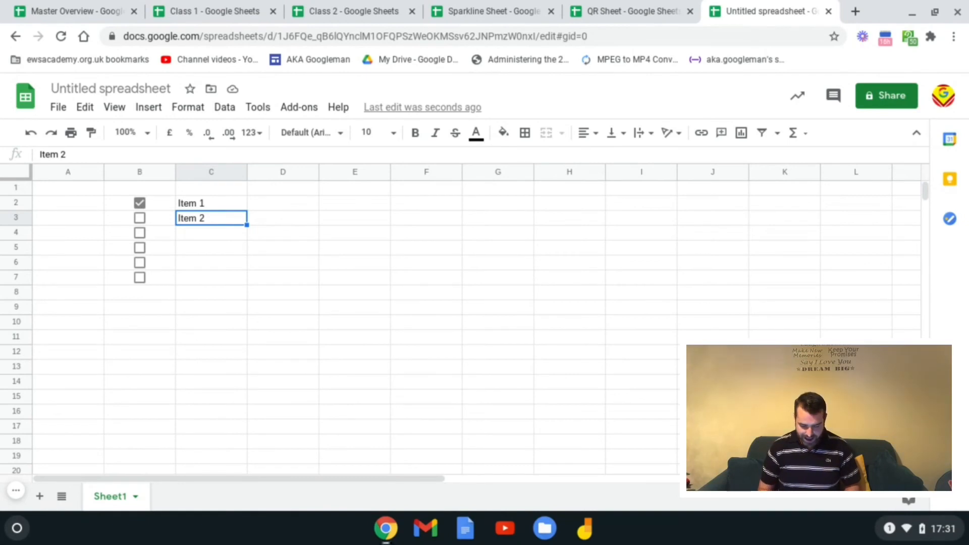
key("ctrl+alt+m")
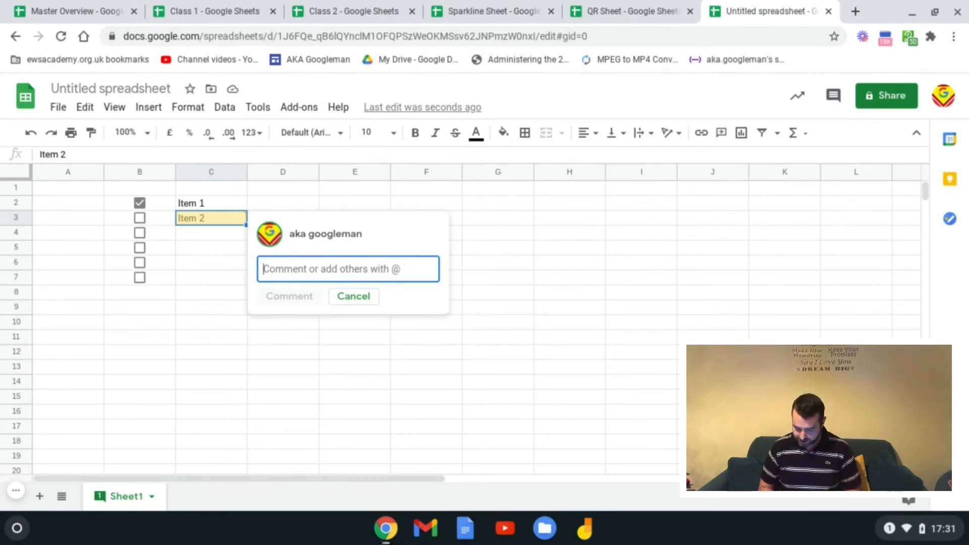
type("+andrew")
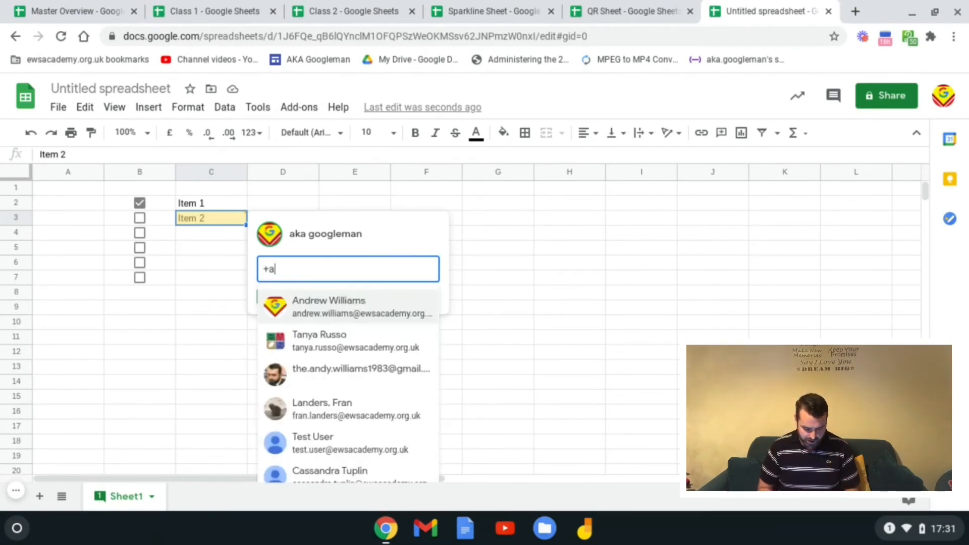
left_click(367, 316)
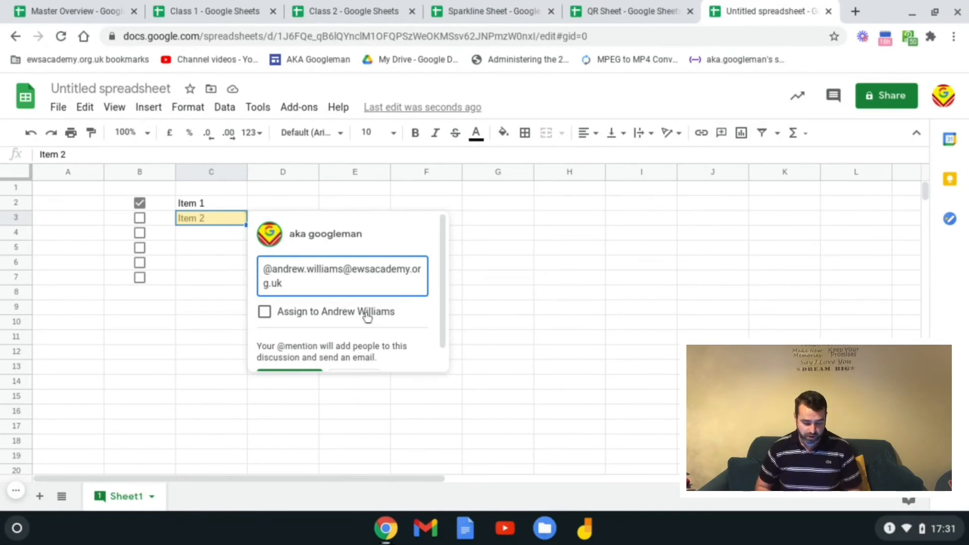
left_click(266, 314)
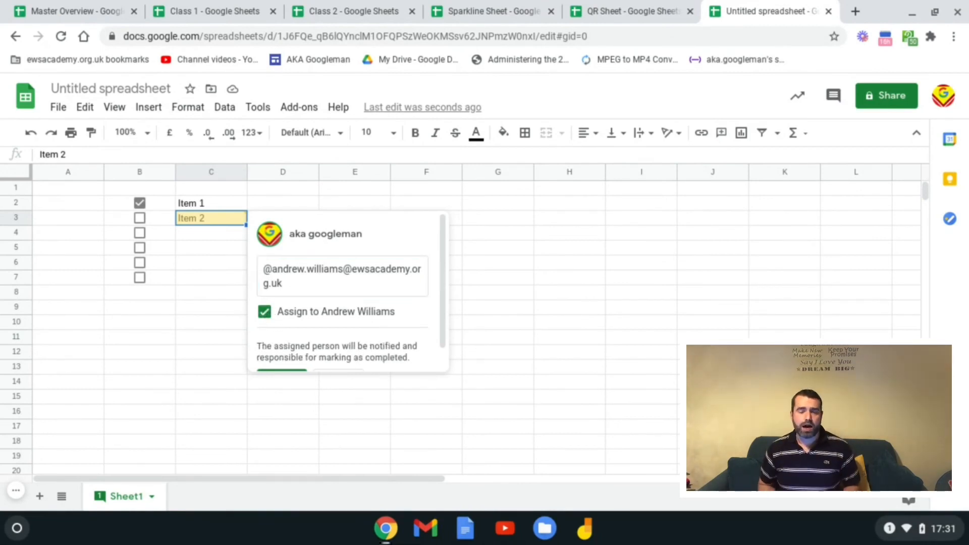
scroll(358, 311, "down", 1)
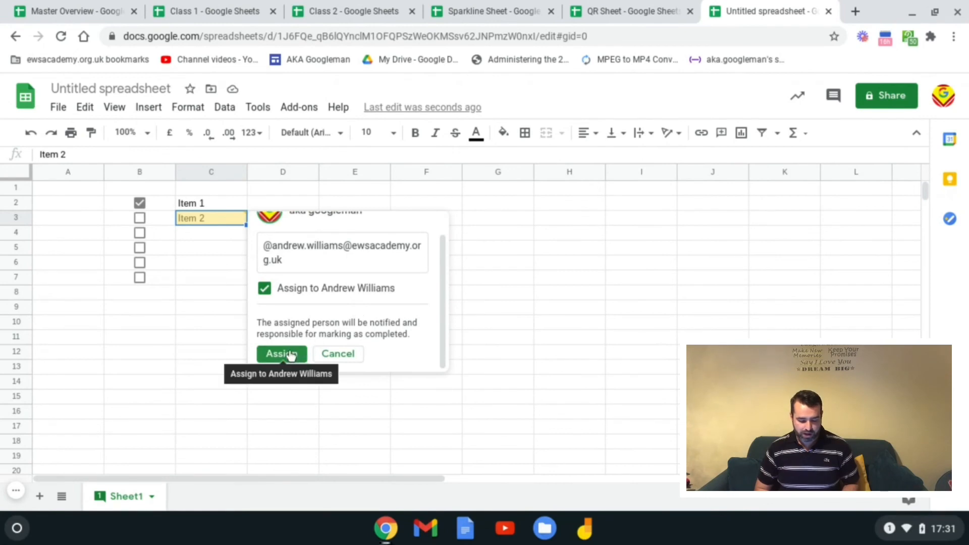